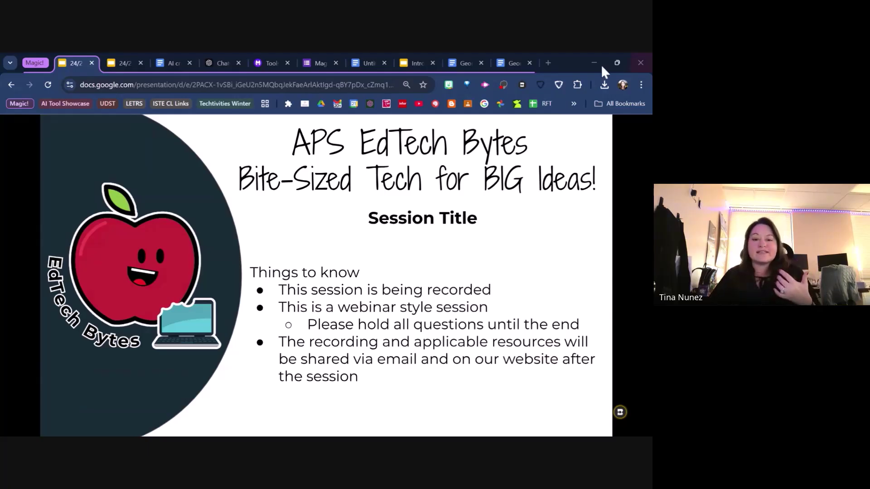
- Make the AI unit outline Doc viewable by anyone with the link and copy its link
click(169, 63)
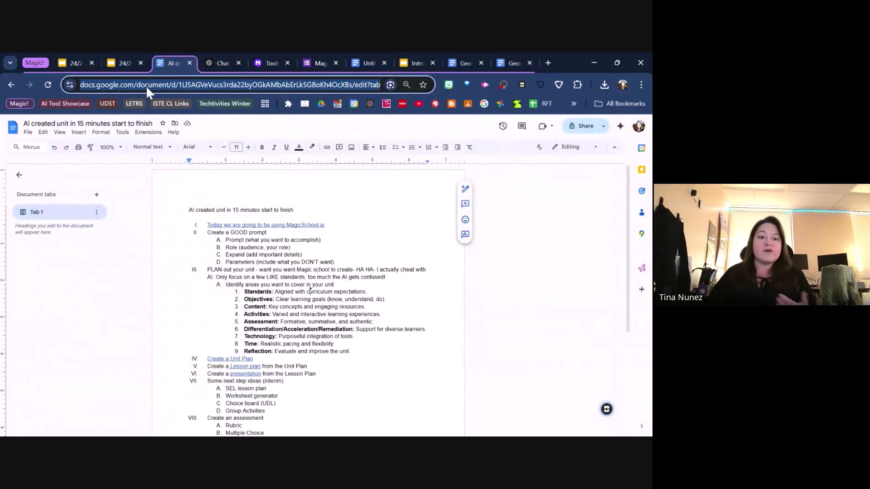
click(575, 131)
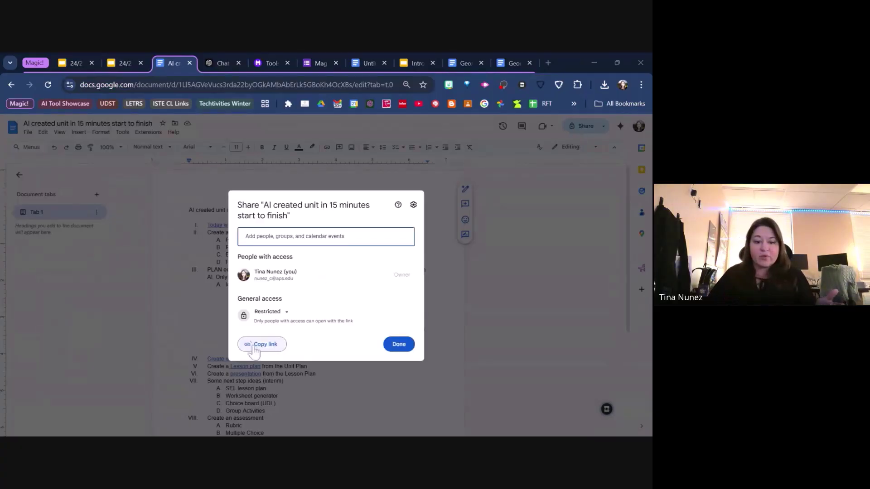
click(281, 312)
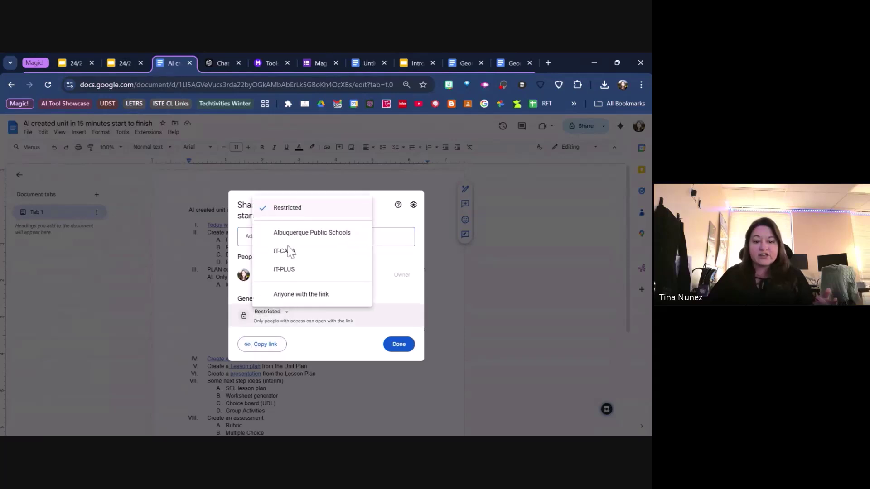
click(295, 295)
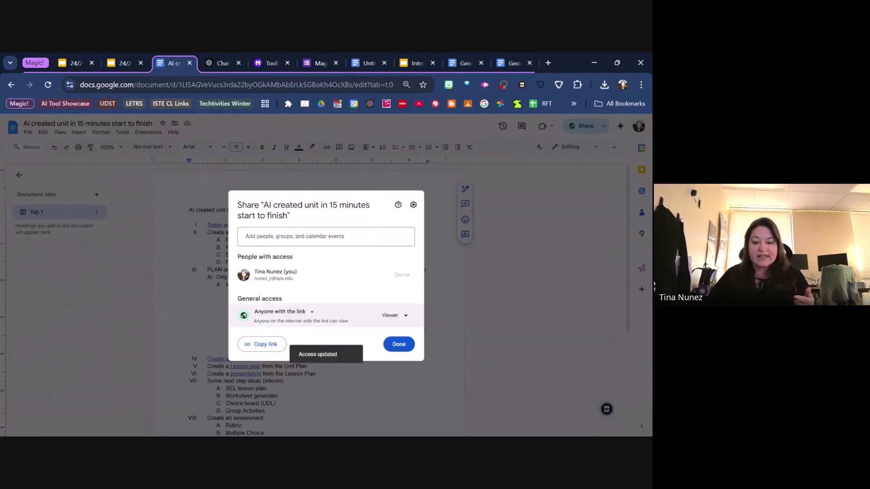
click(265, 345)
click(403, 349)
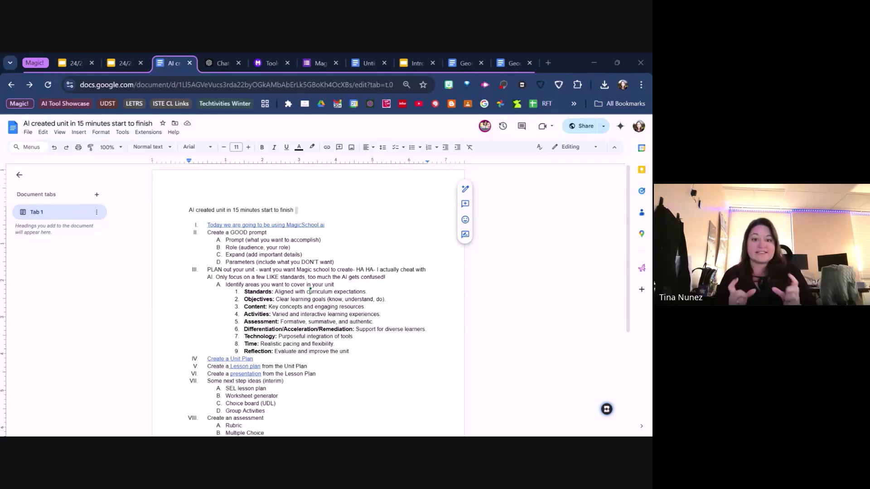
- Scroll through the unit outline and zoom the document from 100% to 150%
scroll(308, 299, down, 2)
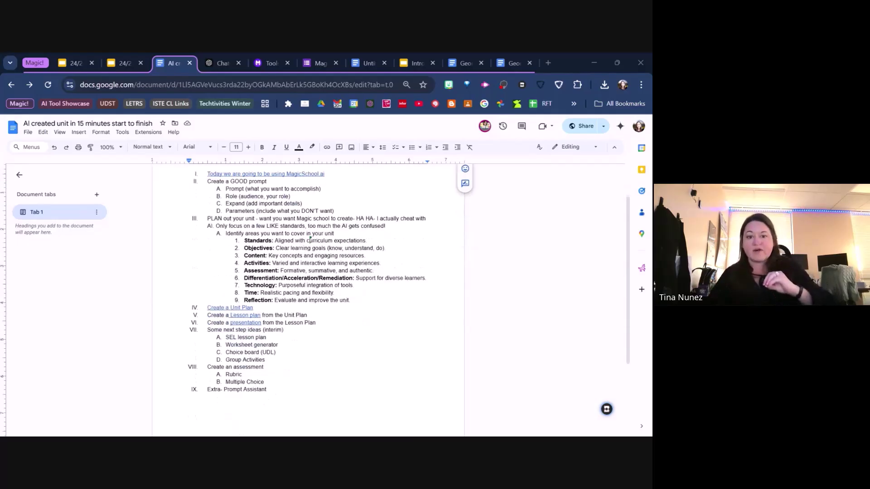
scroll(308, 298, up, 2)
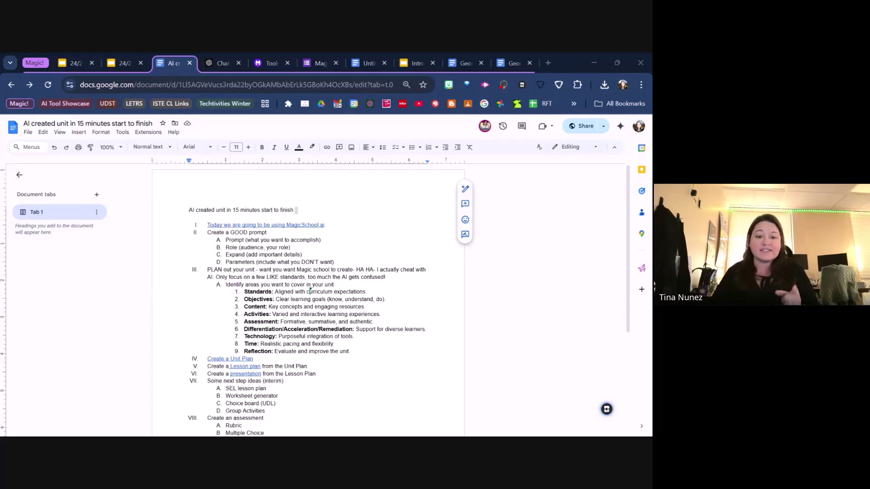
scroll(308, 299, up, 2)
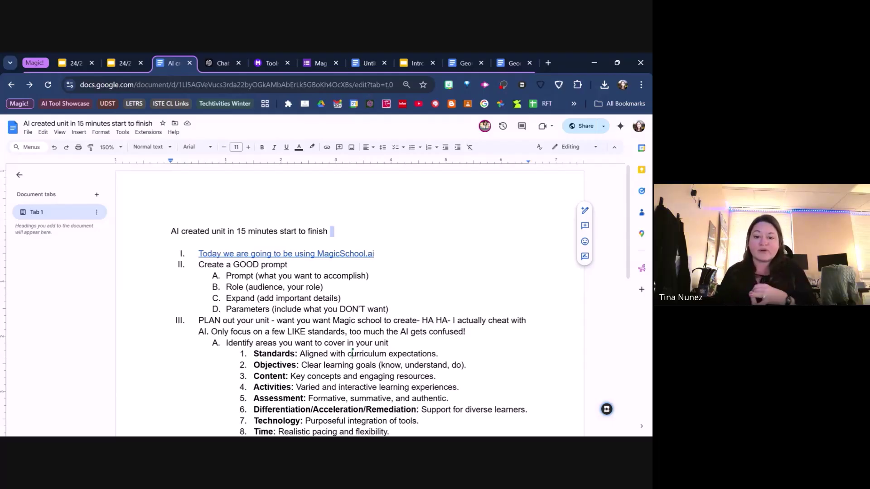
scroll(326, 299, down, 1)
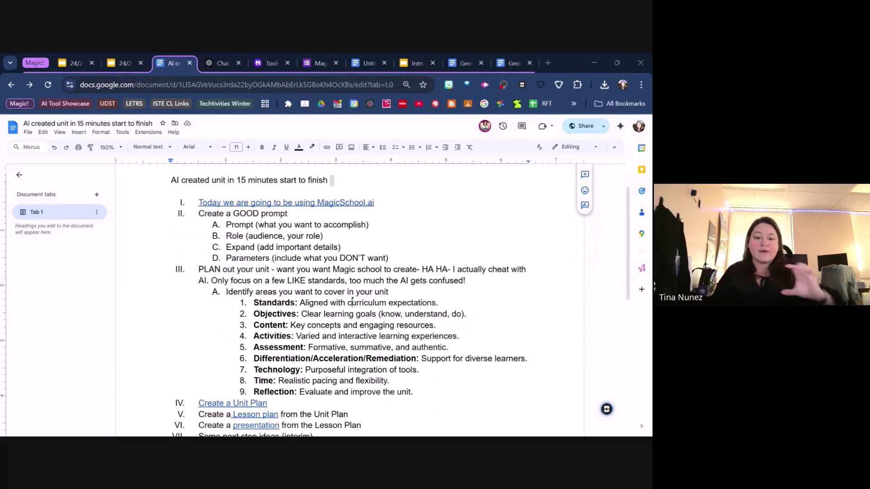
scroll(326, 299, down, 1)
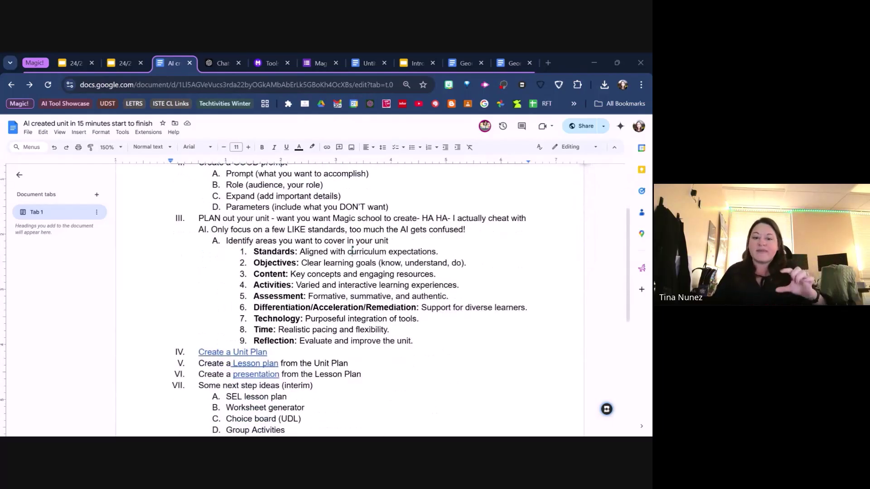
key(shift+Down)
key(shift+Down)
key(shift+Down)
key(shift+Down)
key(shift+Down)
key(shift+Down)
key(shift+Down)
key(shift+Down)
key(shift+Down)
key(shift+Down)
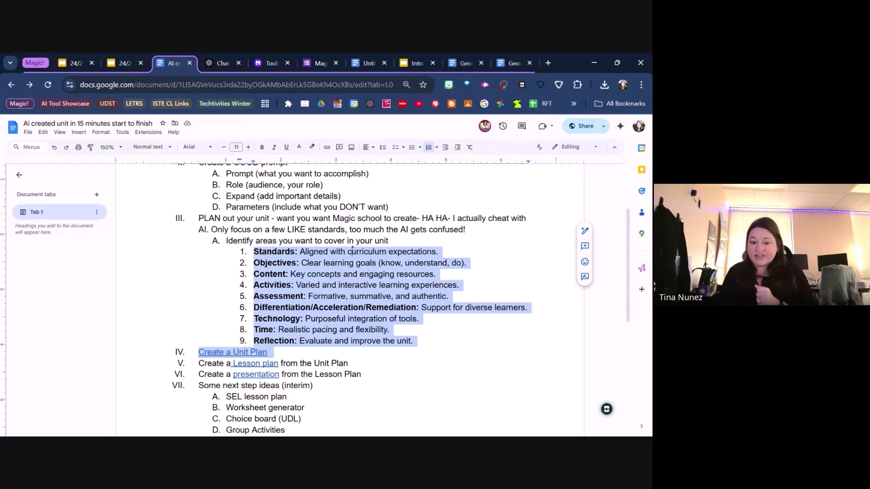
click(352, 250)
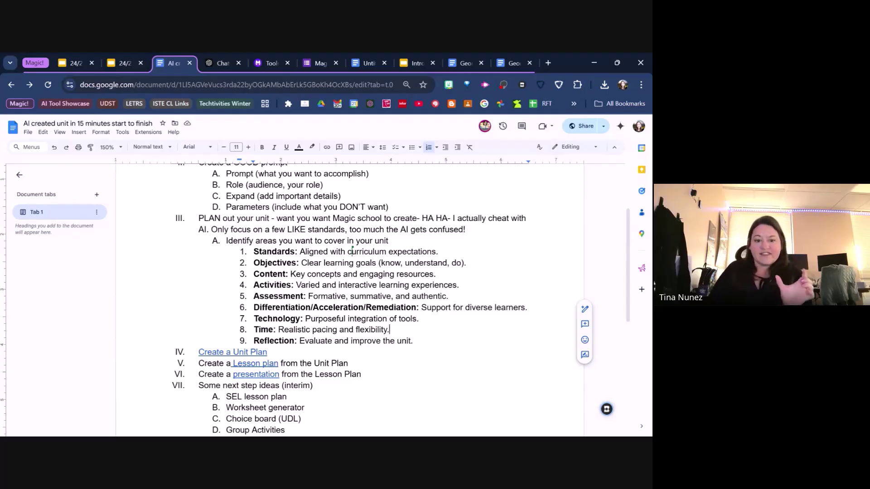
drag(287, 229, 349, 229)
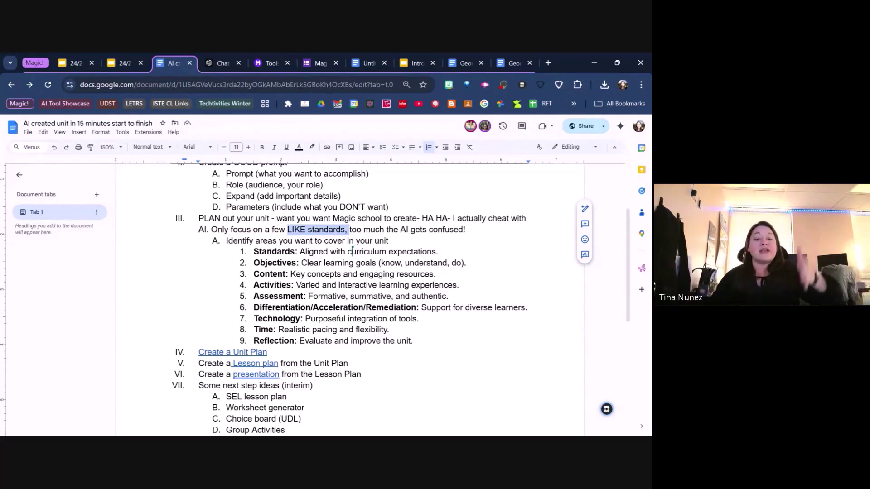
scroll(349, 299, down, 1)
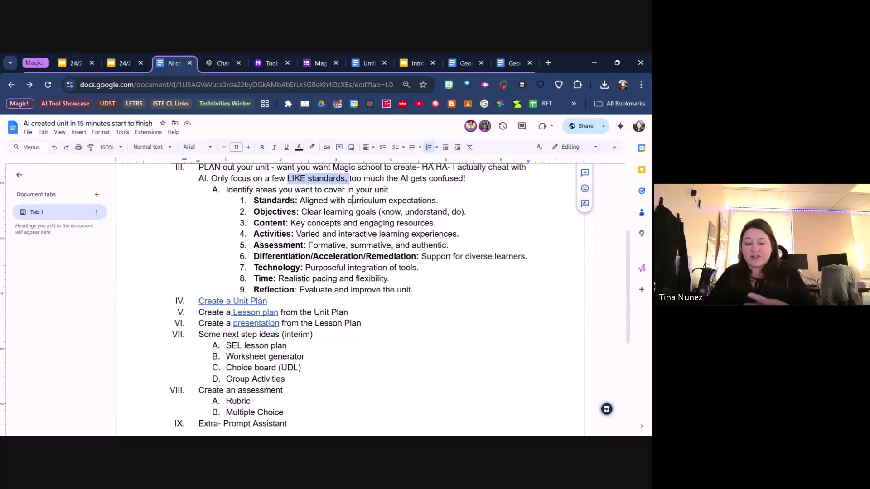
scroll(353, 200, down, 2)
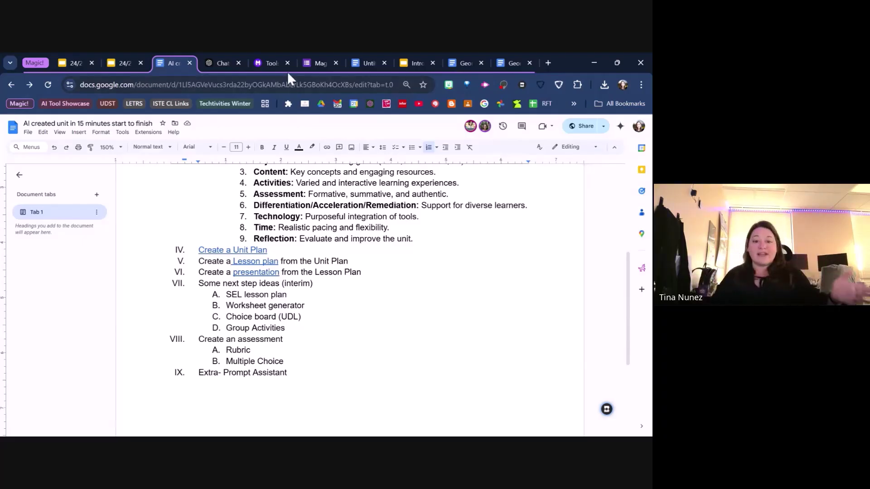
- Switch to the MagicSchool tools page and scroll All Tools down to Unit Plan Generator
click(273, 59)
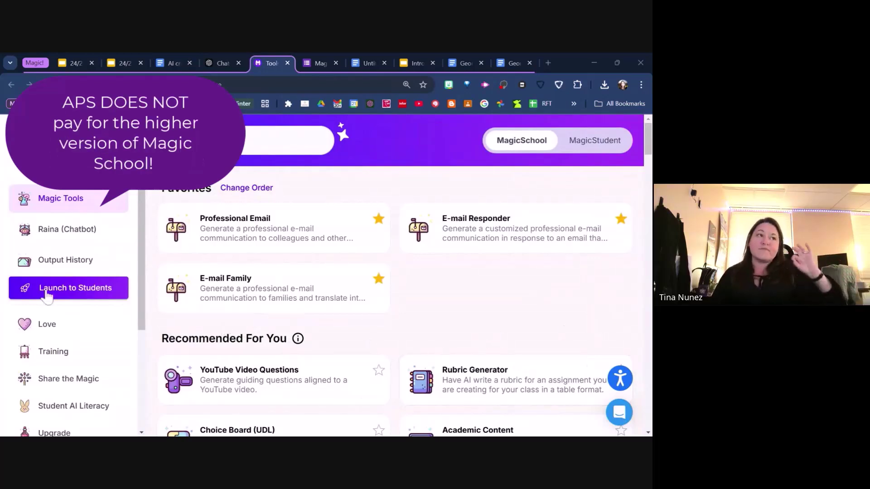
scroll(107, 377, down, 1)
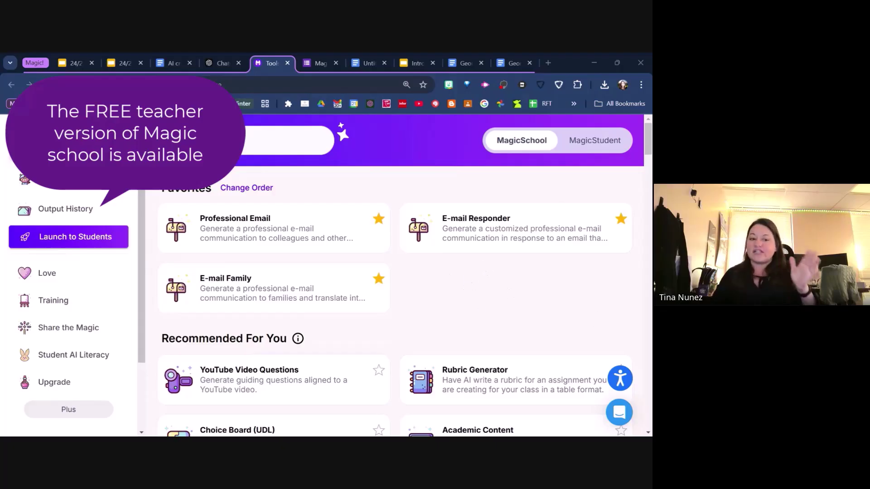
scroll(68, 294, up, 1)
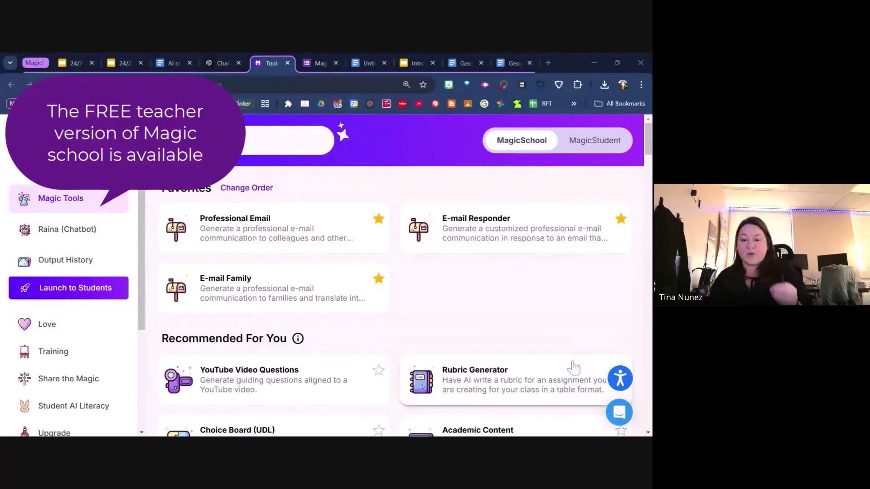
scroll(514, 294, down, 1)
scroll(518, 271, down, 3)
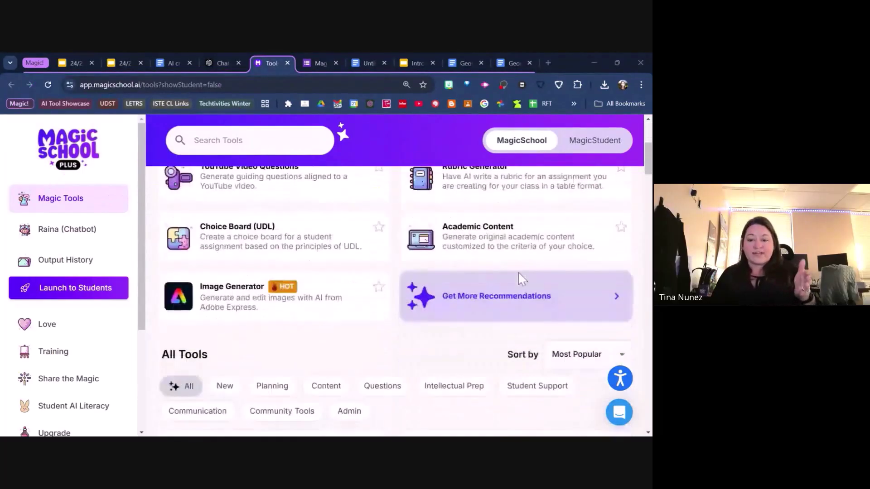
scroll(517, 270, down, 2)
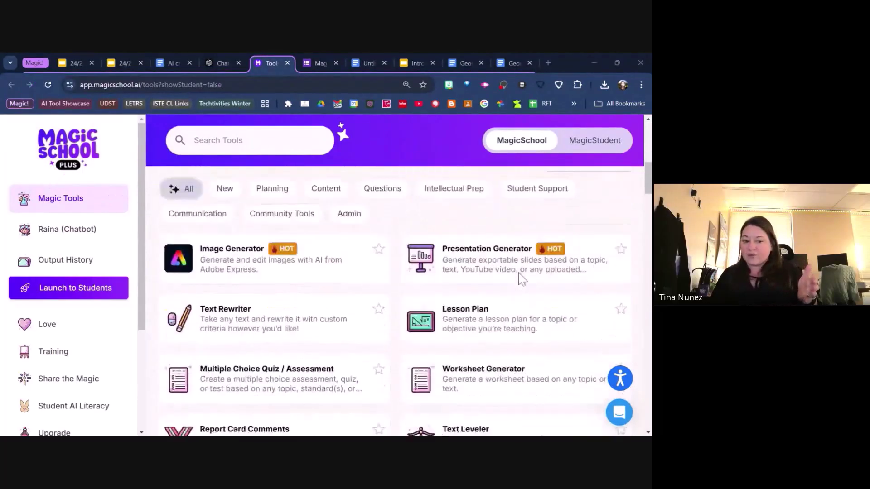
scroll(522, 279, down, 5)
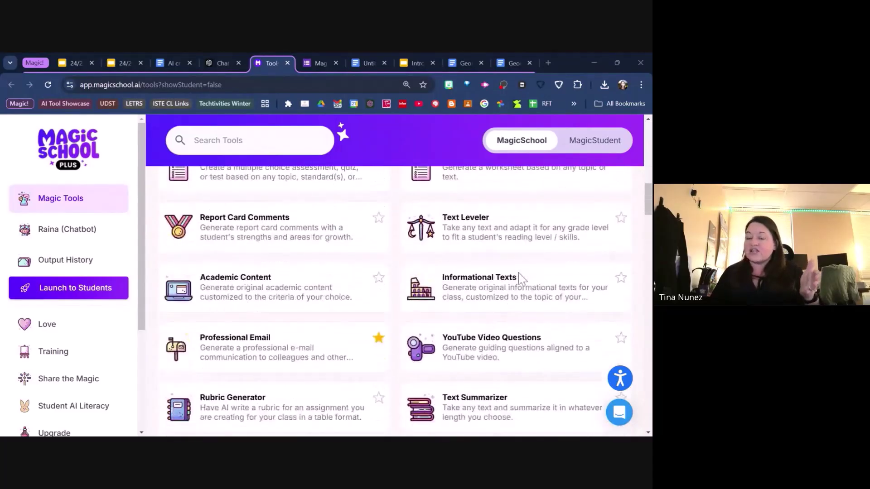
scroll(522, 278, down, 2)
scroll(522, 278, down, 5)
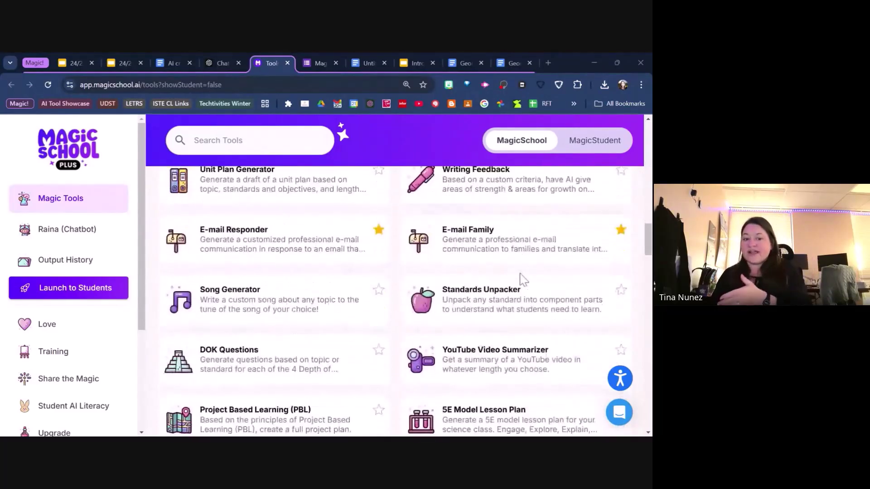
scroll(521, 279, down, 3)
scroll(522, 279, up, 4)
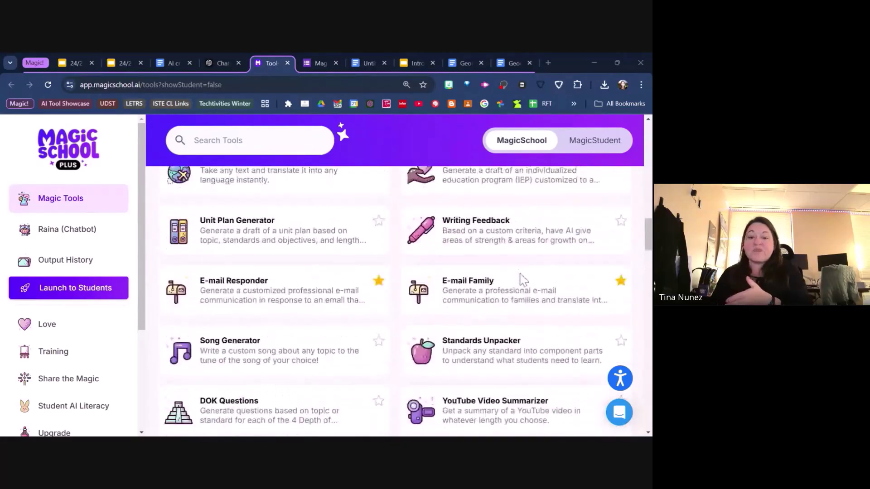
- Open the Unit Plan Generator and place the cursor in its topic field
click(254, 229)
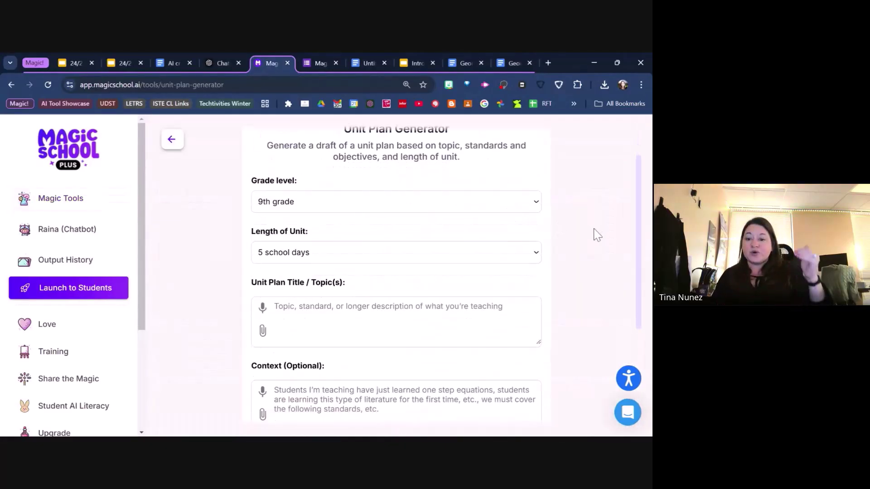
scroll(320, 191, down, 1)
scroll(320, 190, up, 1)
scroll(317, 207, down, 2)
click(317, 208)
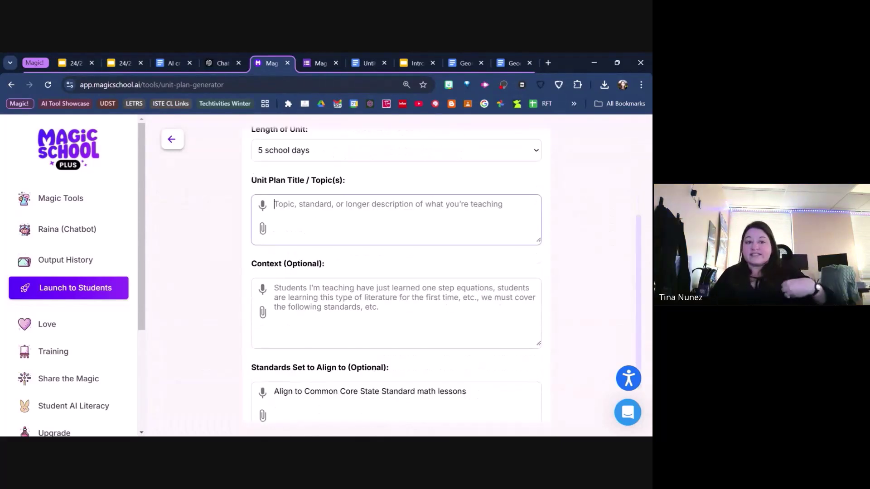
- Copy the nine planning areas, Standards to Reflection, from the outline into the Topic field
click(173, 65)
scroll(352, 250, up, 3)
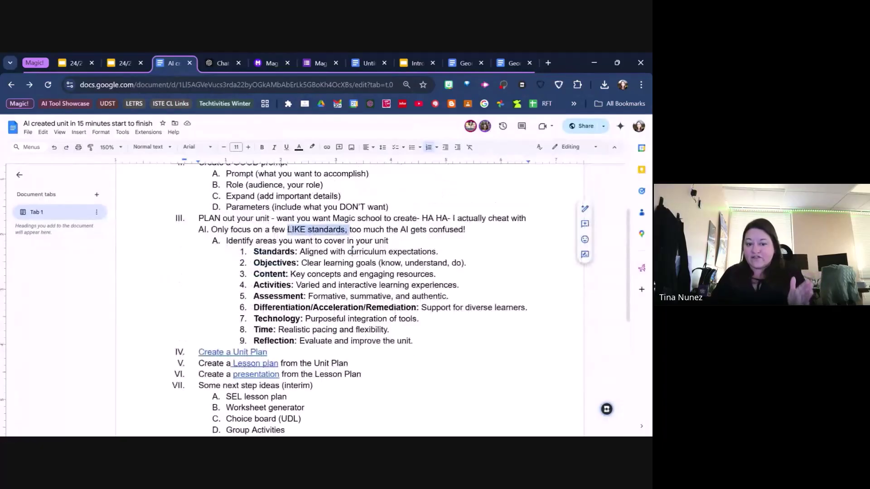
drag(254, 251, 413, 341)
right_click(296, 251)
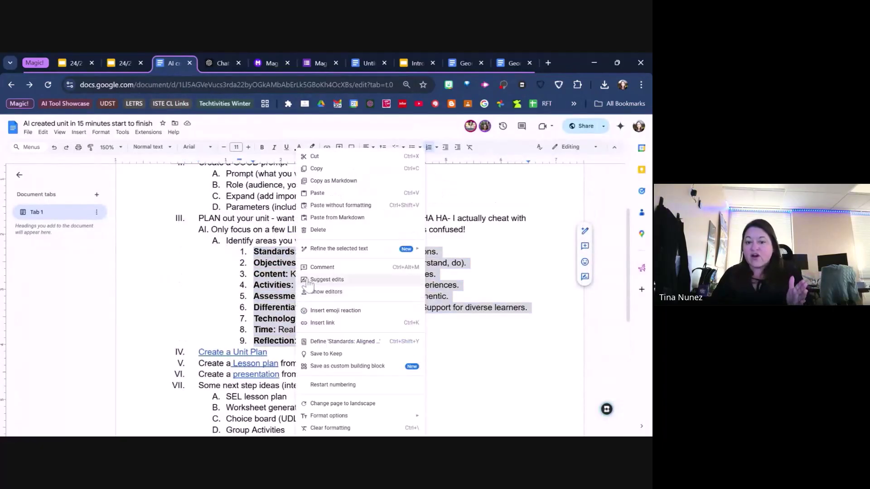
click(321, 170)
click(271, 63)
key(ctrl+v)
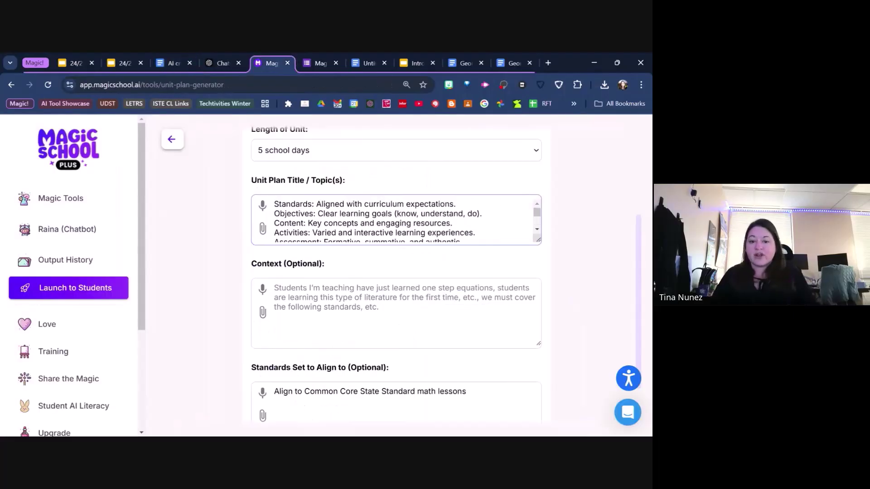
- Reword Standards as NGSS Earth and Space, solar systems, and Objectives as learning all planets
drag(456, 205, 321, 204)
text(Aligned with NG)
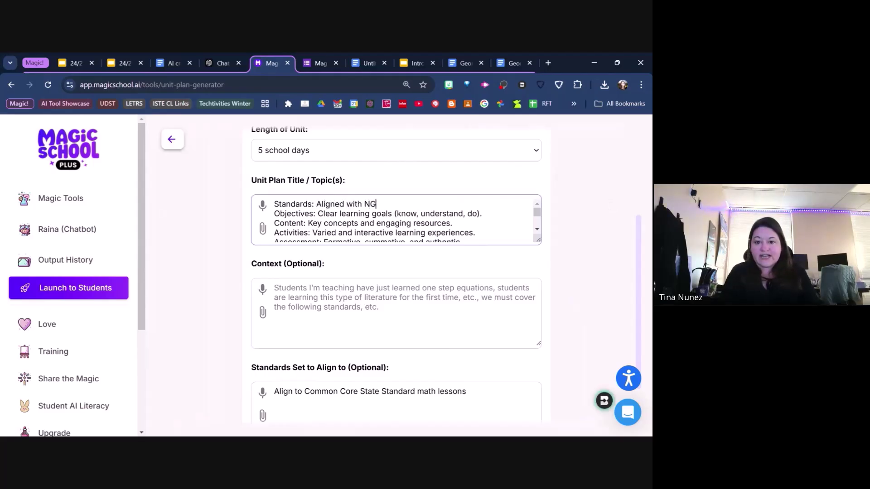
text(SS science)
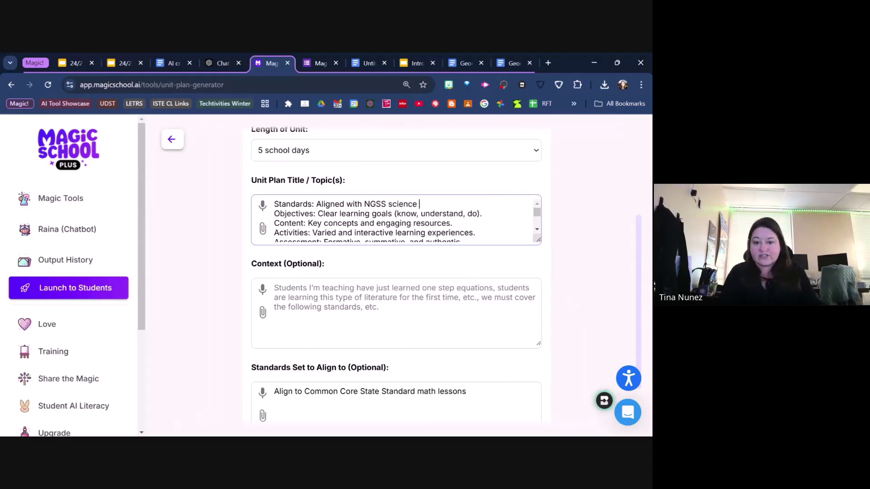
text( standards for Earth )
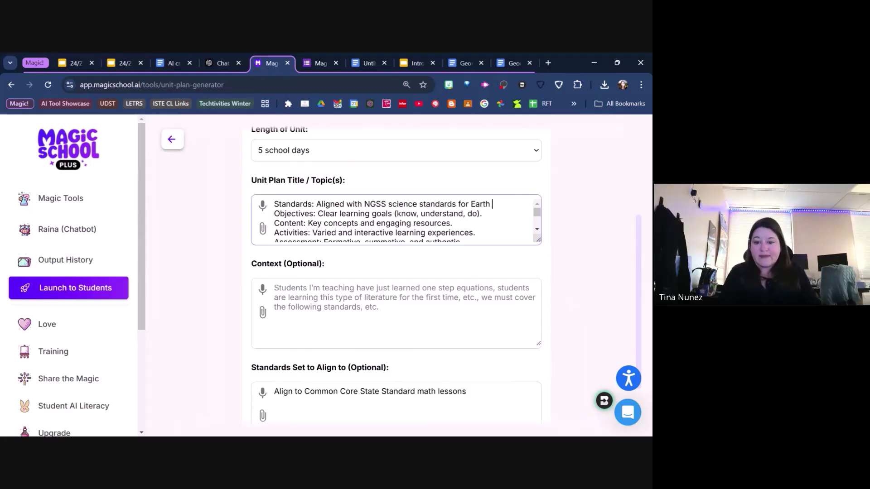
text(and Space, so)
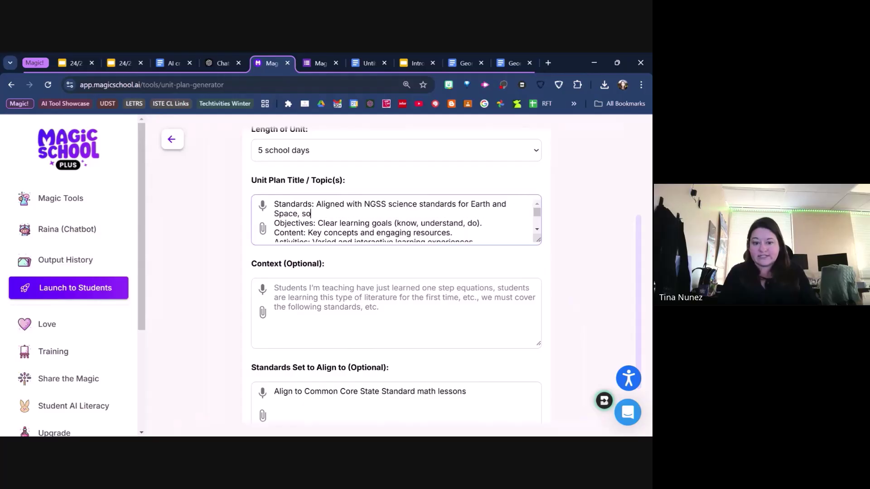
text(lar systems)
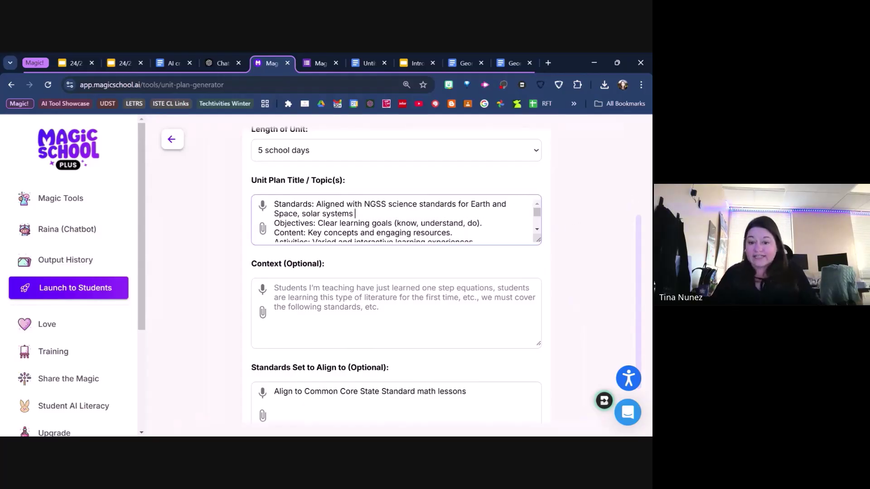
click(482, 223)
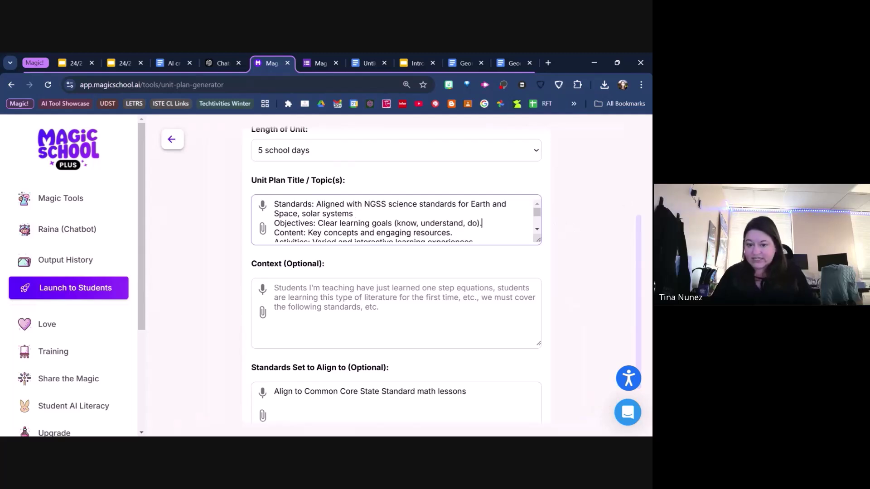
key(ctrl+BackSpace)
key(ctrl+BackSpace)
key(ctrl+BackSpace)
key(ctrl+BackSpace)
key(ctrl+BackSpace)
key(ctrl+BackSpace)
key(ctrl+BackSpace)
text(I want to)
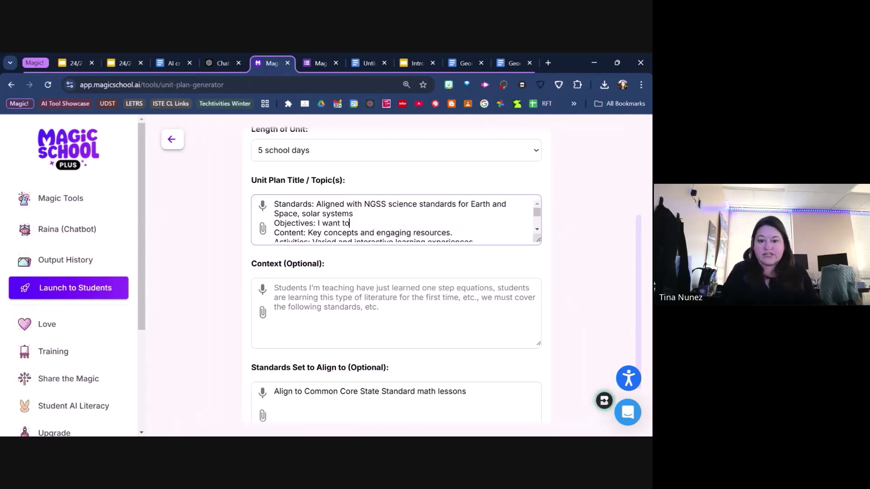
text( students to know a)
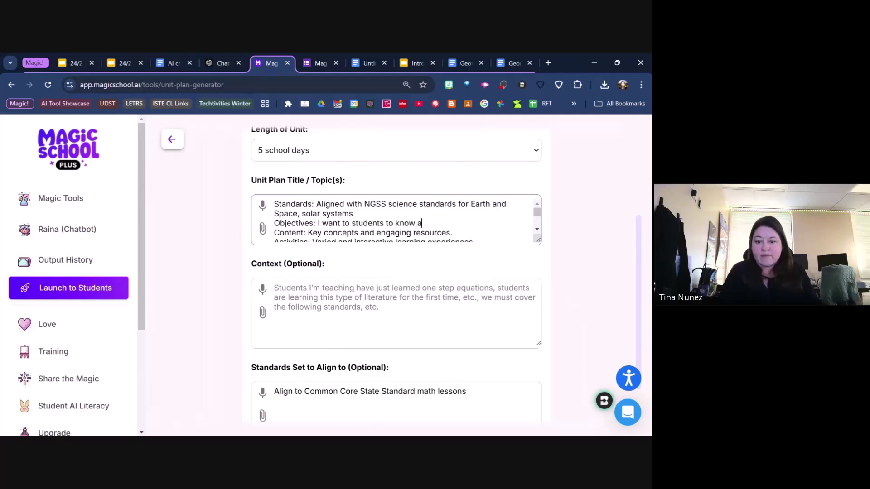
text(bout all the different planets)
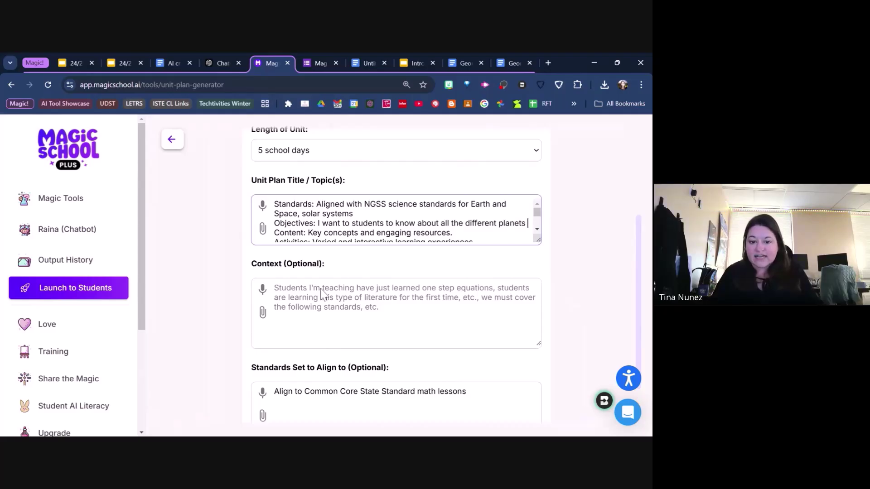
- Move the remaining framework lines out of Topic and into the Context field
scroll(394, 219, down, 3)
scroll(394, 220, up, 3)
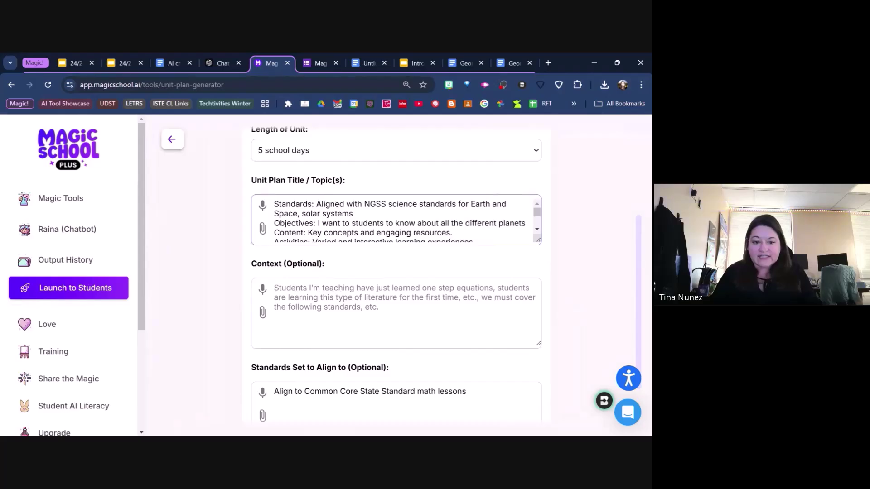
drag(355, 222, 430, 244)
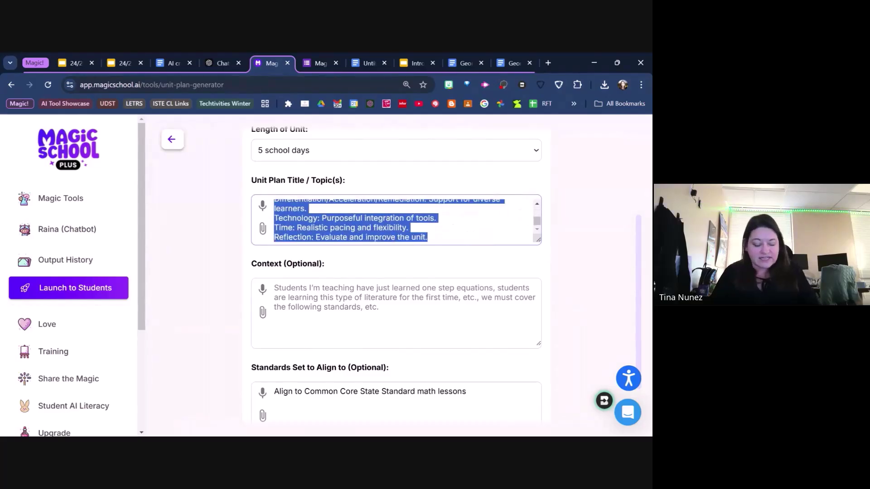
key(BackSpace)
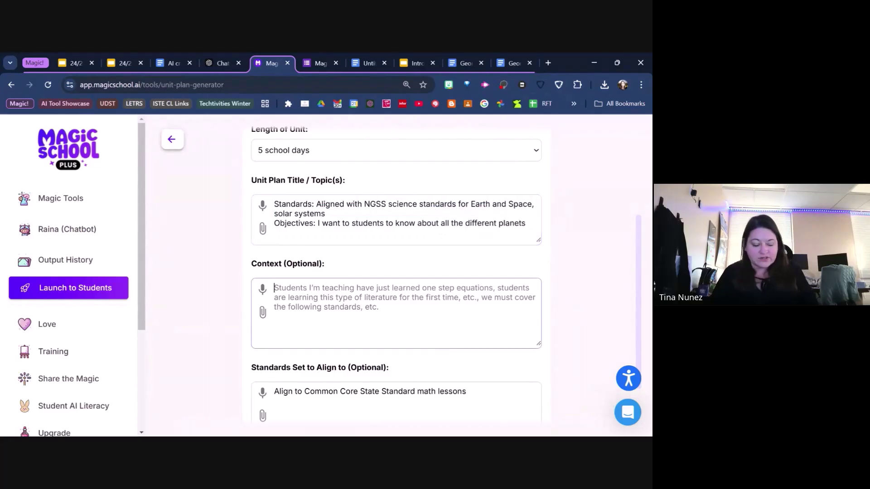
key(ctrl+v)
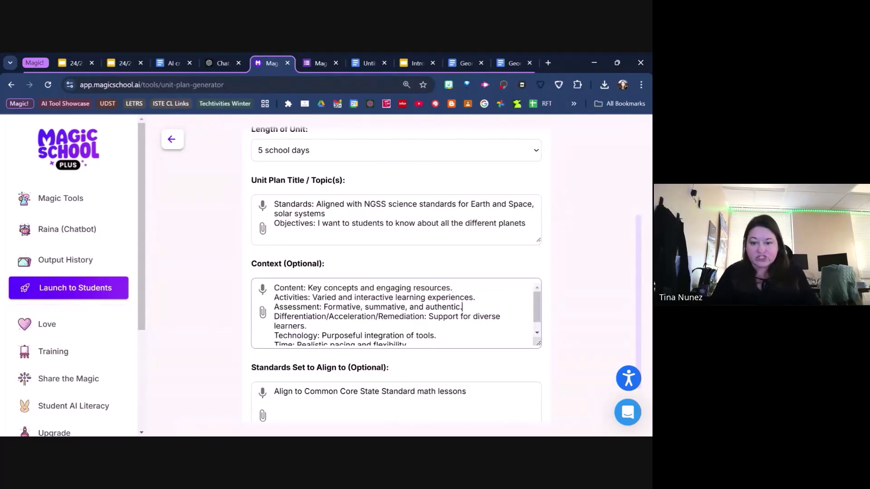
- Change Assessment to 'summative assessment ideas' and add a line 'Ideas for english language learners'
click(452, 287)
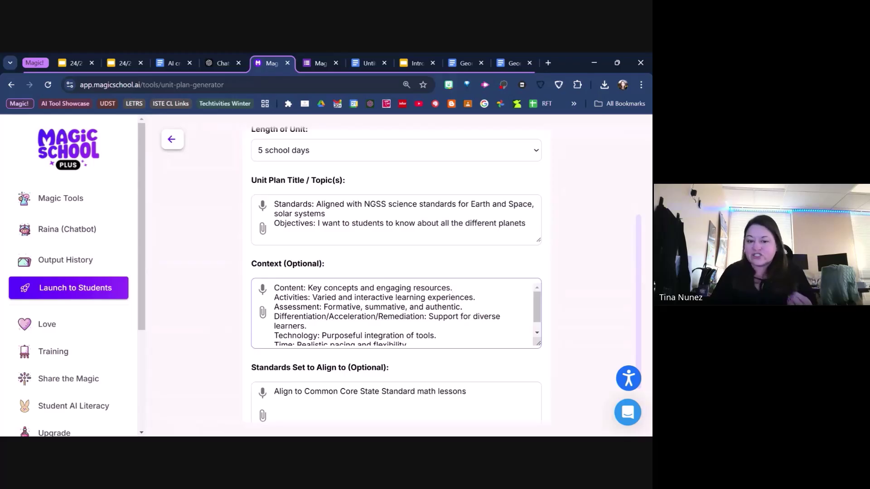
click(474, 297)
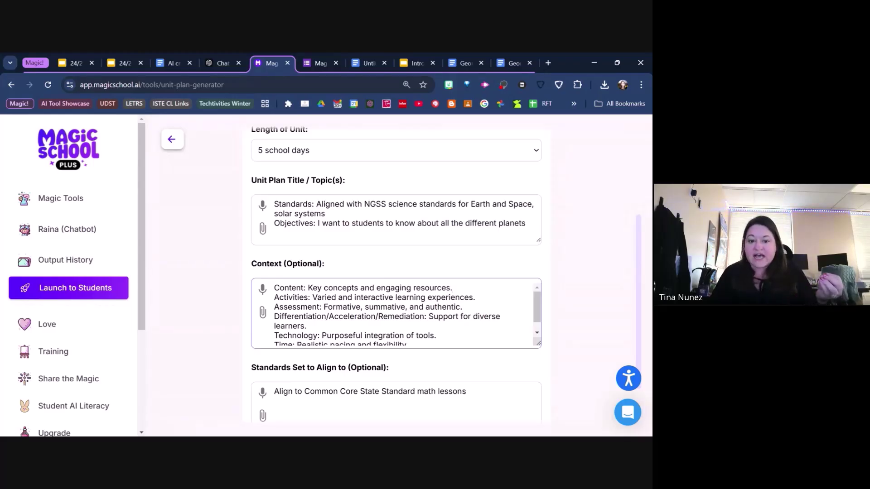
drag(461, 307, 323, 308)
text(summa)
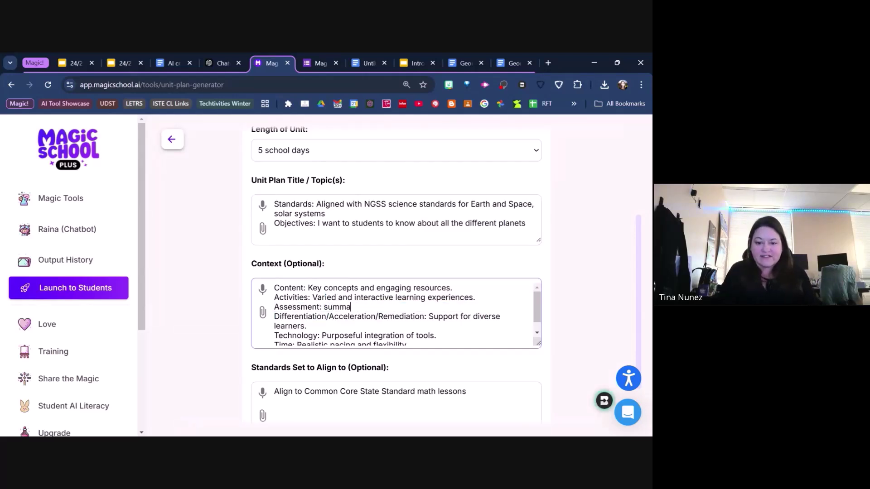
text(tive assessment ideas)
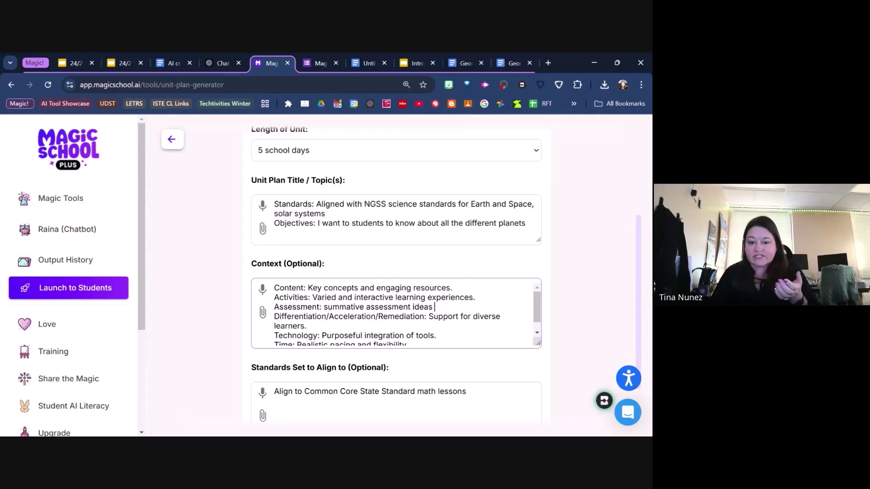
scroll(399, 313, down, 1)
scroll(441, 301, down, 1)
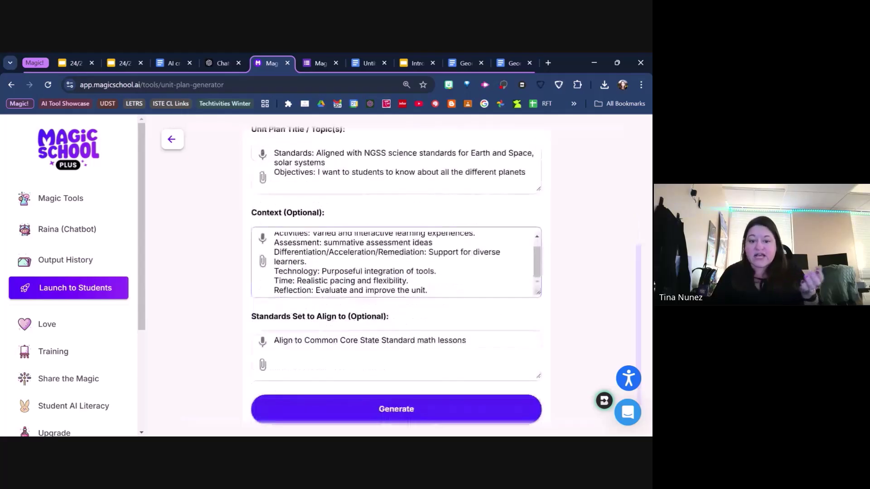
key(Return)
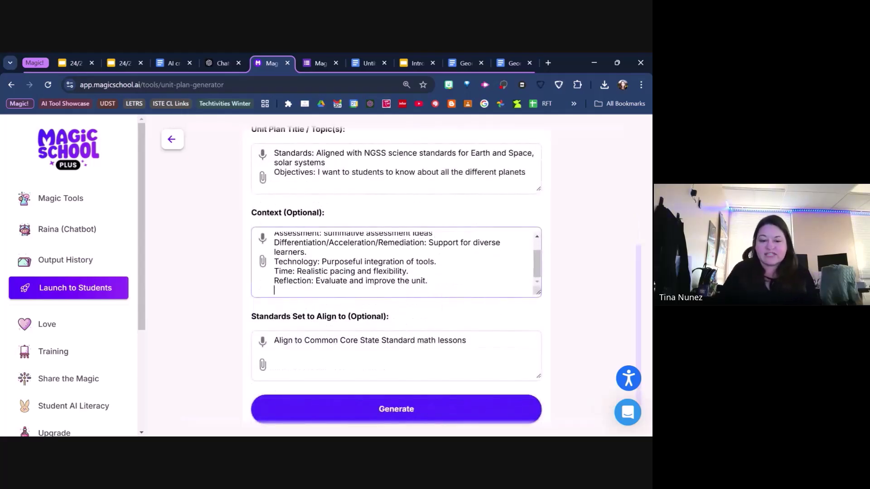
text(Ideas for english language learn)
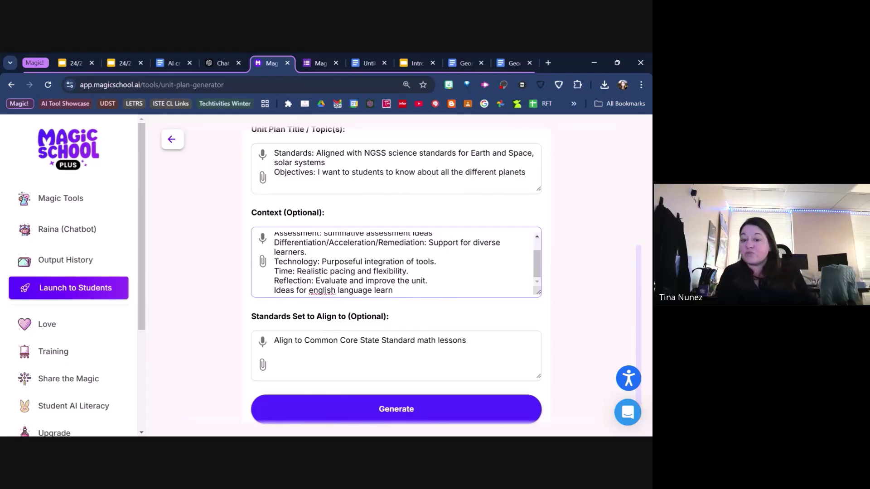
text(ers)
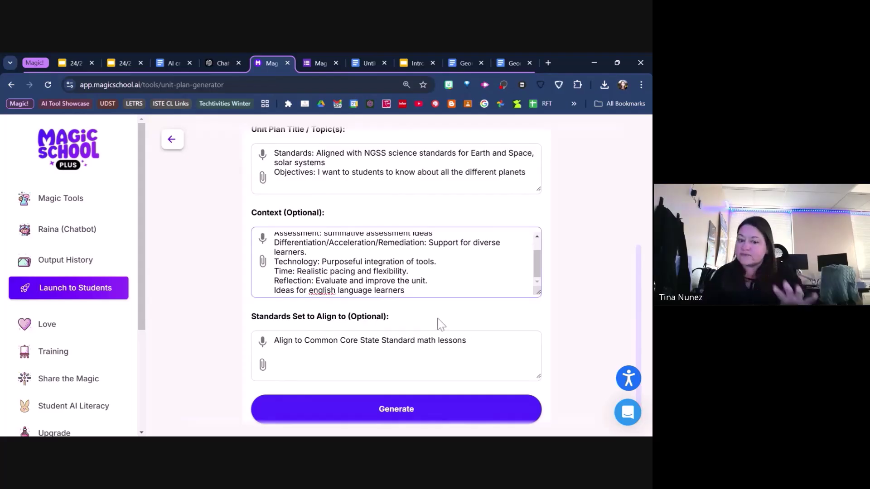
- Enter '9th grade New Mexico and national Science standards earth and space and solar system' as standards
scroll(397, 272, down, 1)
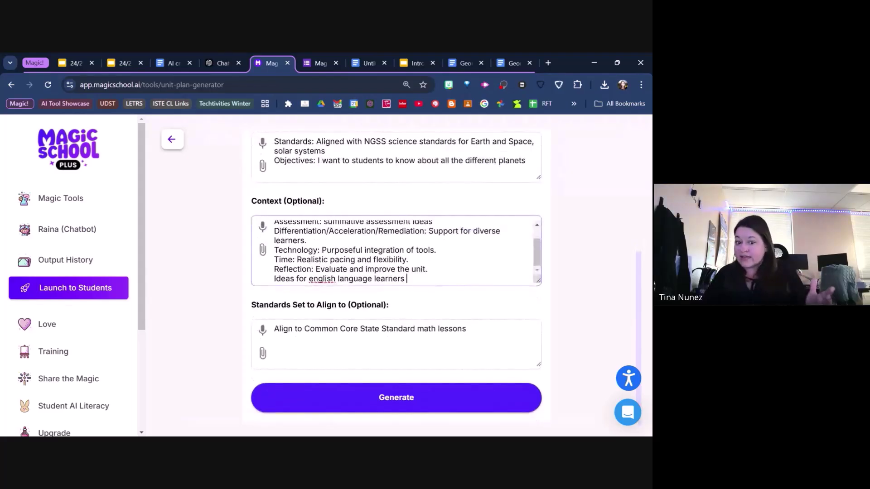
click(317, 335)
text(9th grade )
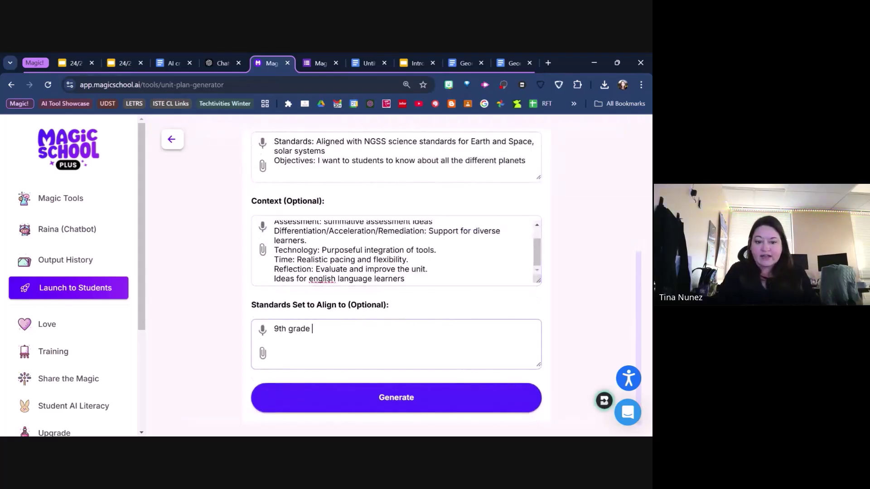
text(New Mexico and nagtional Science standards )
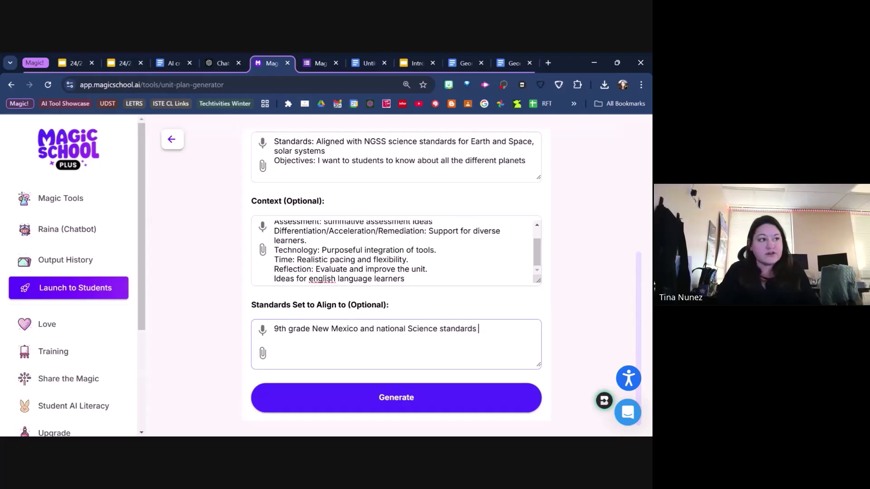
text(earth and space and solar systems)
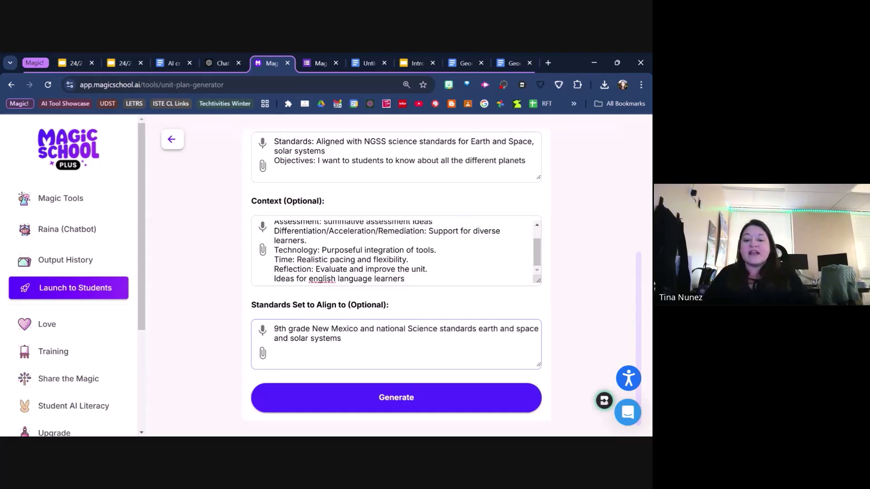
click(452, 402)
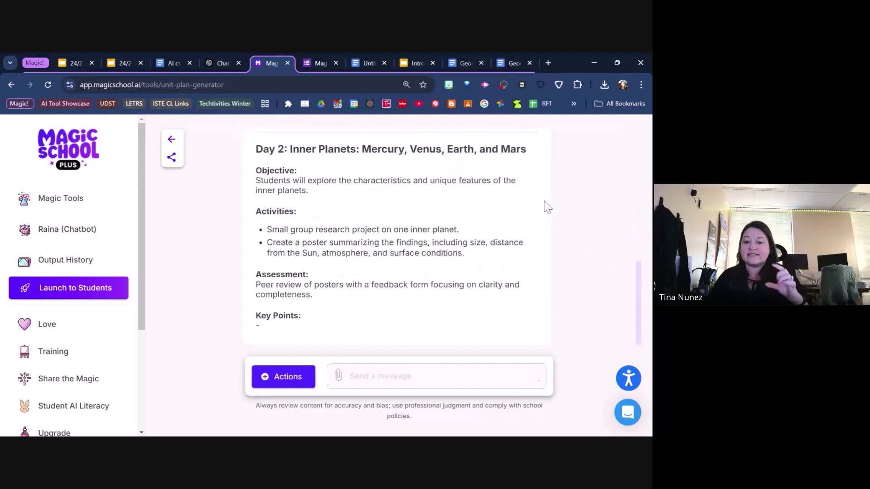
scroll(552, 216, up, 6)
scroll(553, 217, up, 3)
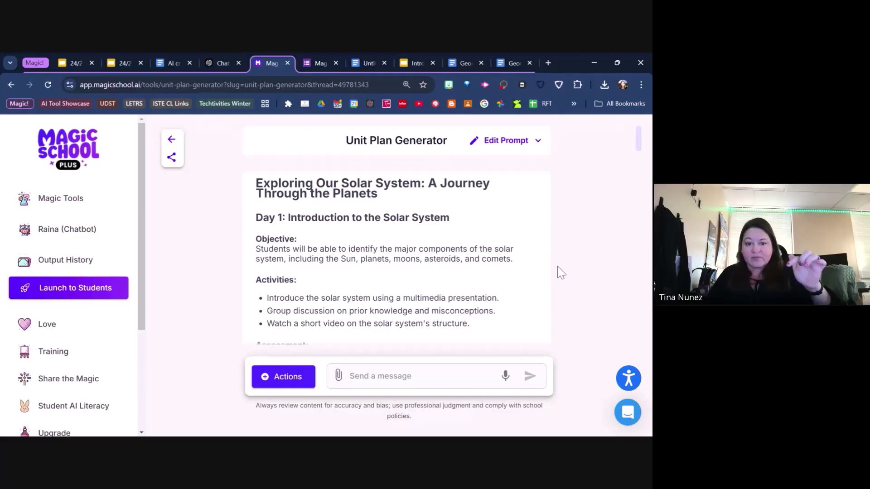
scroll(561, 273, down, 1)
scroll(561, 272, down, 1)
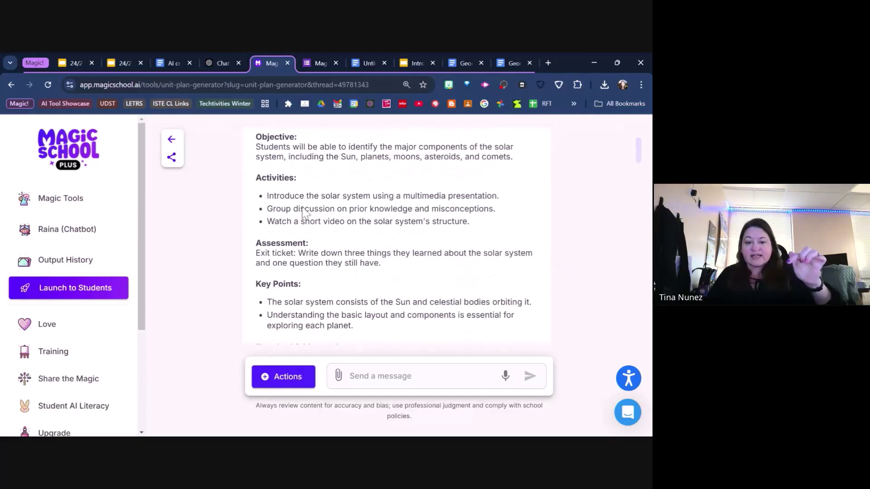
scroll(347, 241, down, 1)
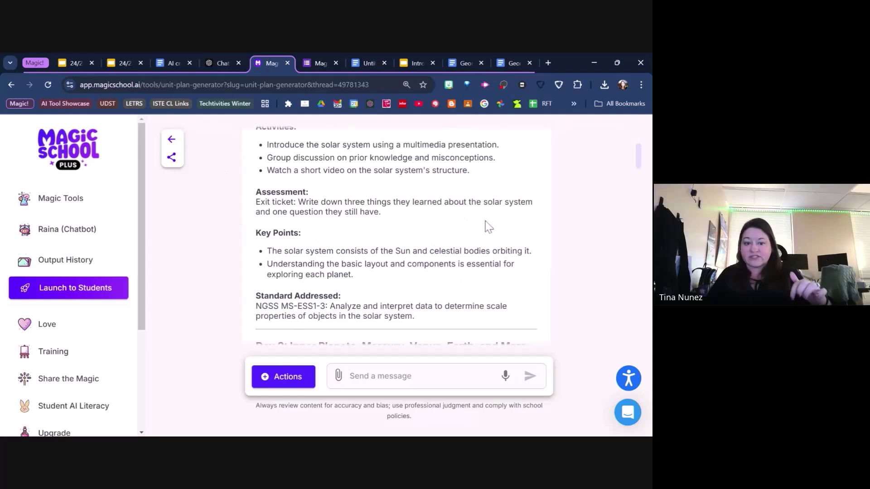
scroll(486, 222, down, 1)
scroll(517, 268, down, 1)
scroll(517, 268, down, 1)
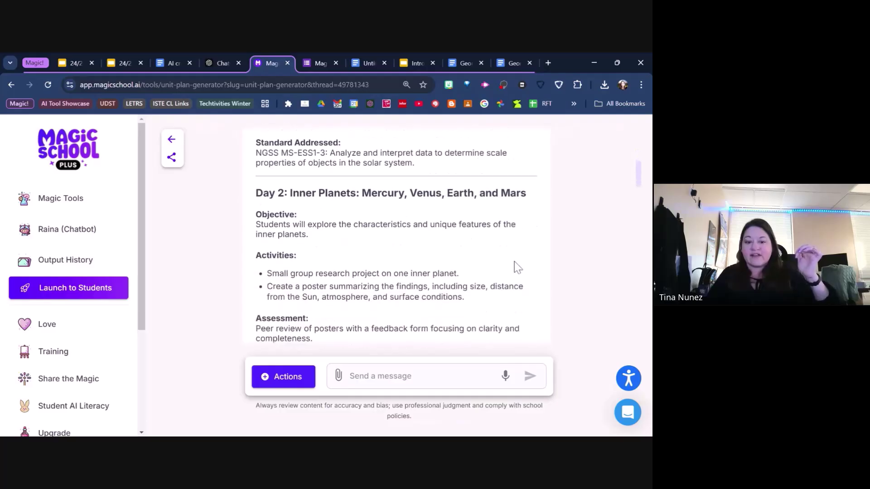
scroll(574, 256, down, 4)
scroll(574, 256, down, 2)
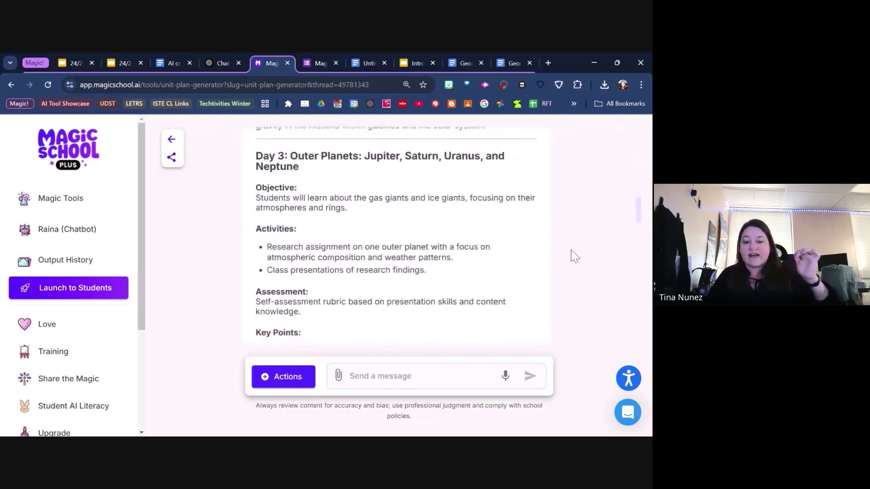
scroll(574, 256, down, 4)
scroll(573, 257, down, 6)
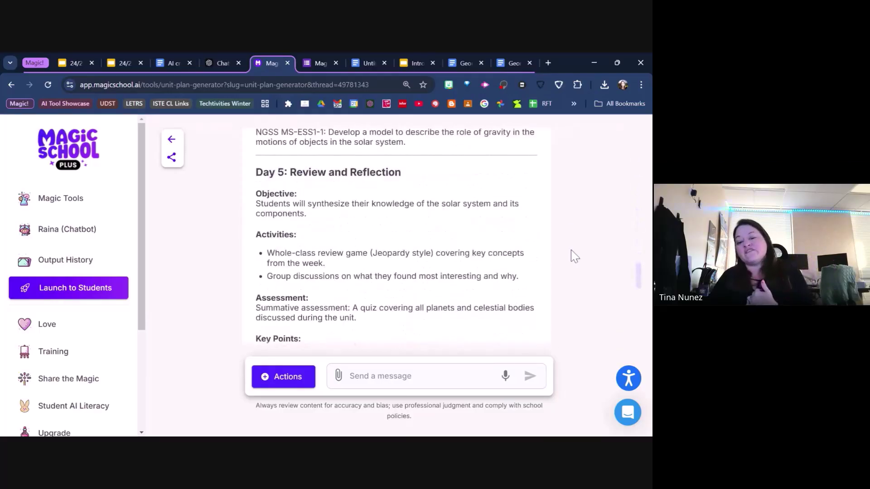
scroll(526, 240, down, 2)
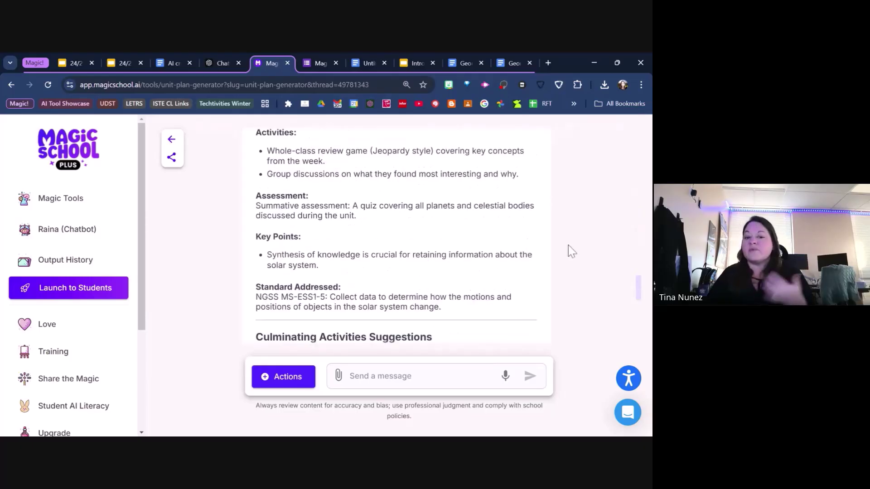
scroll(572, 252, down, 3)
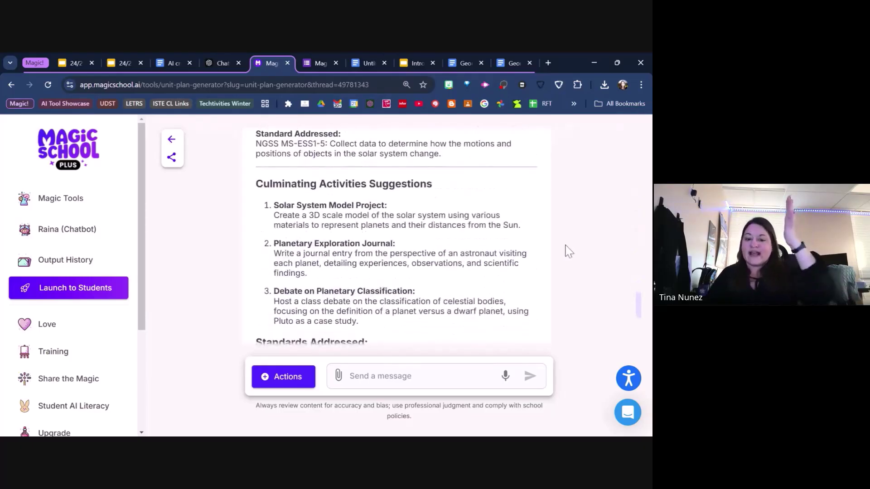
scroll(569, 251, down, 3)
scroll(568, 251, up, 4)
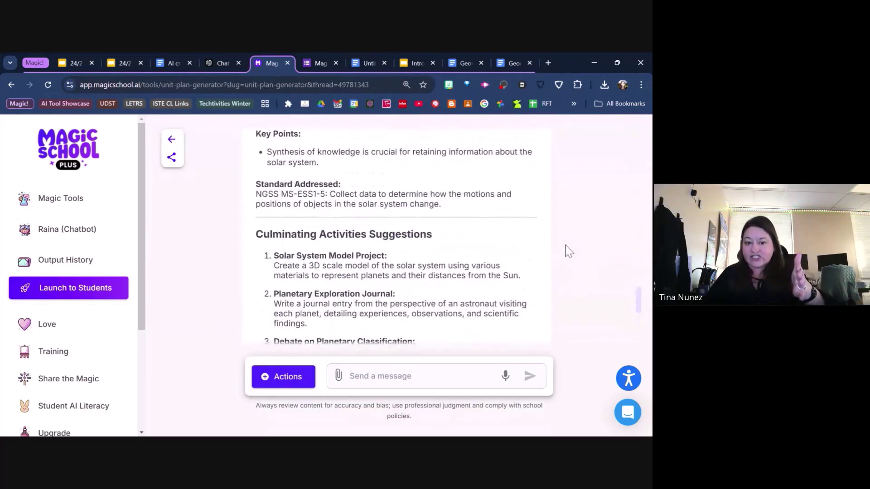
scroll(569, 251, down, 1)
scroll(396, 236, down, 5)
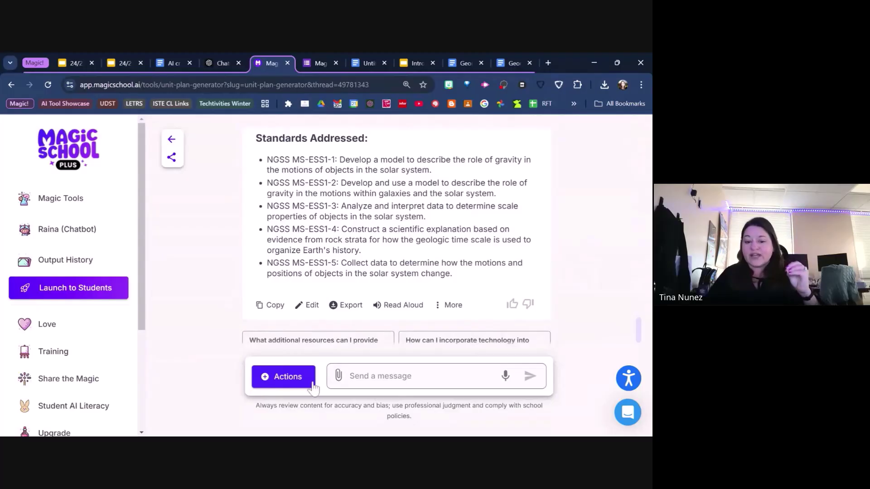
- Ask the AI to 'include more ELL startegies' and review the regenerated unit plan
click(339, 378)
text(inclu)
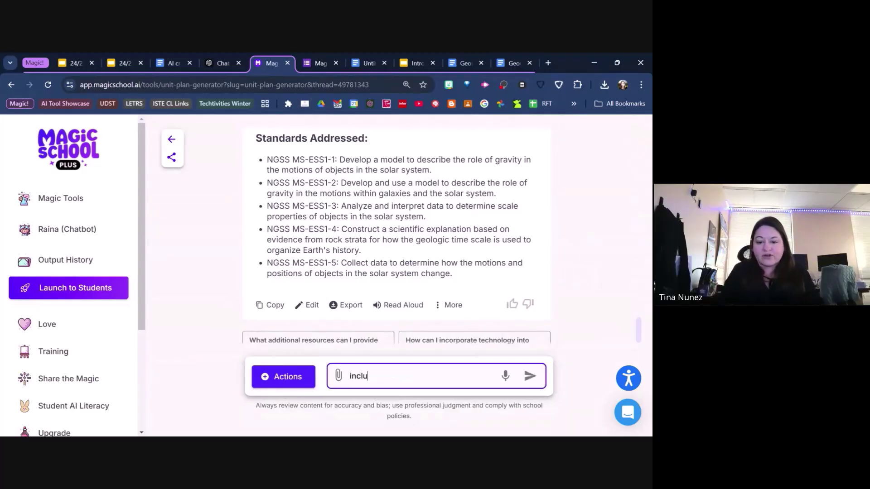
text(de more ELL st)
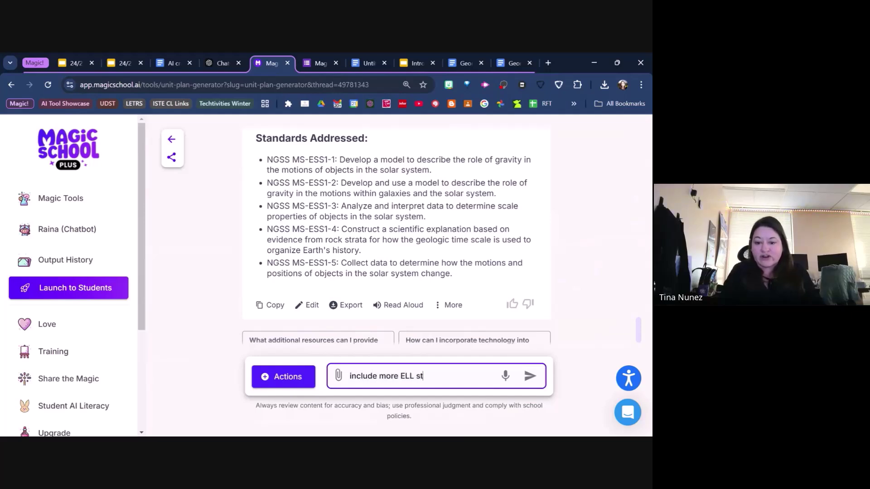
text(artegies)
key(Return)
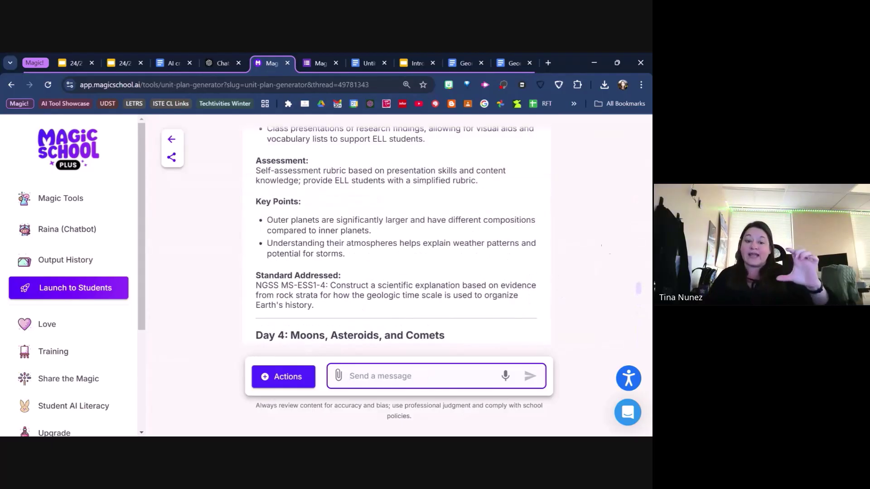
scroll(580, 251, up, 10)
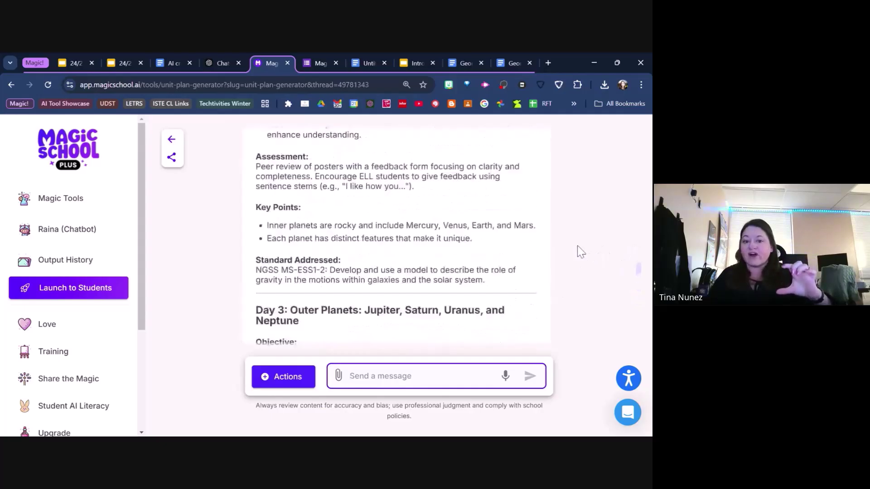
scroll(577, 245, up, 15)
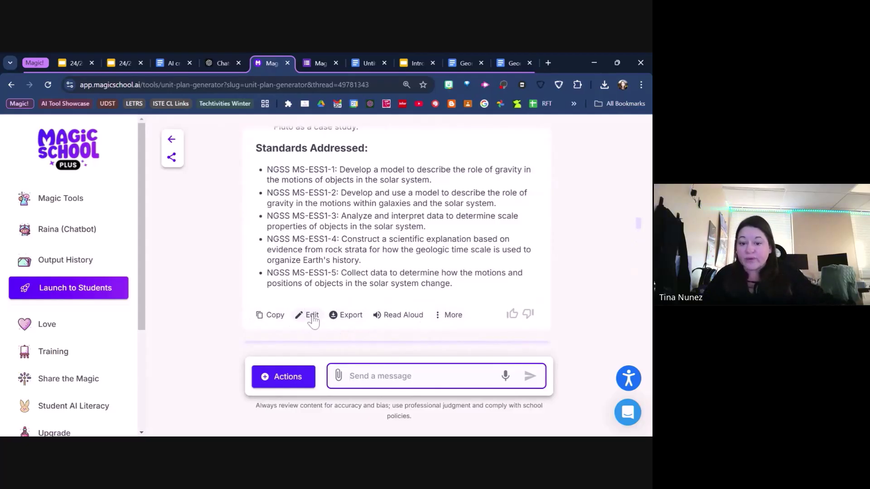
- Export the selected solar-system unit plan to a new Google Doc
click(342, 317)
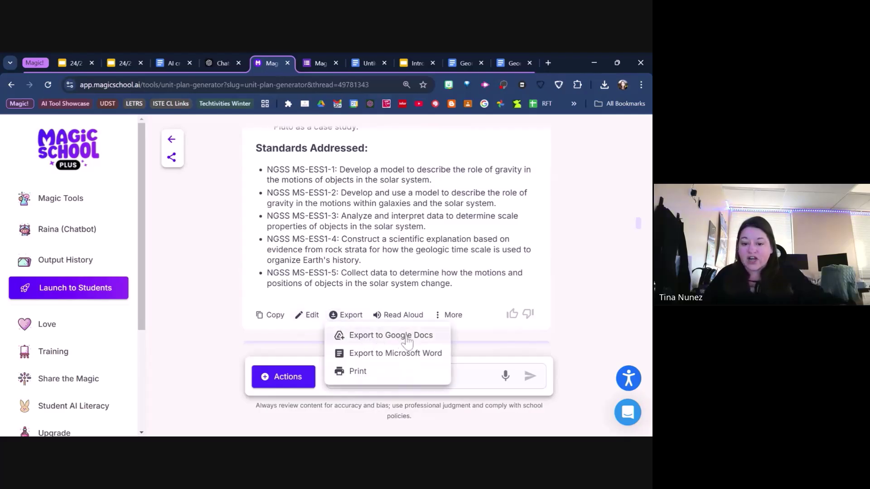
click(394, 340)
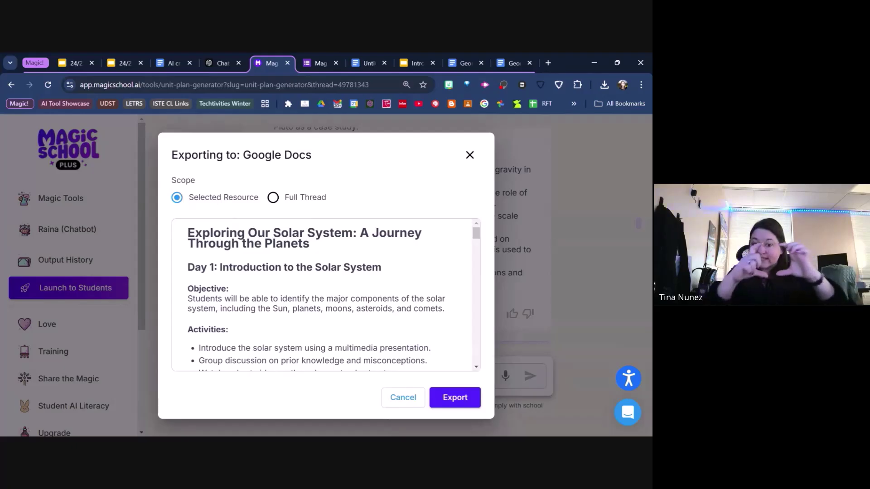
click(436, 396)
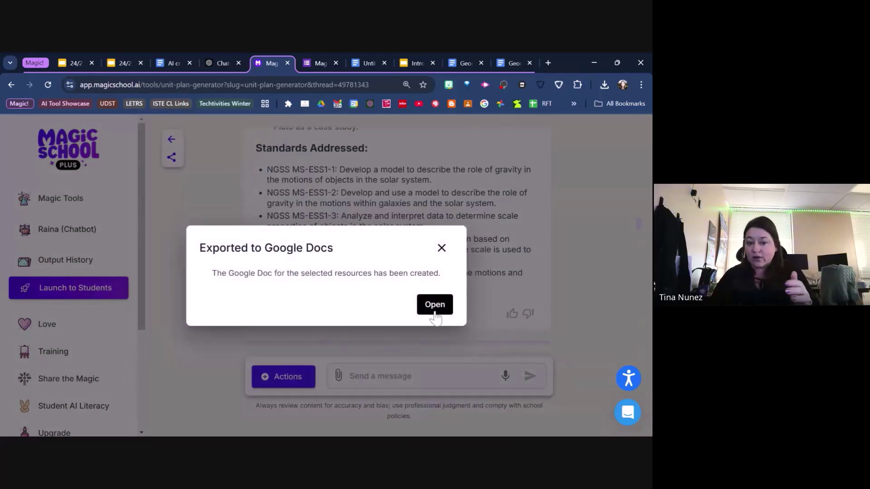
- Open the exported Google Doc and rename it from Untitled to 'Unit Plan- Solar Systems'
click(435, 312)
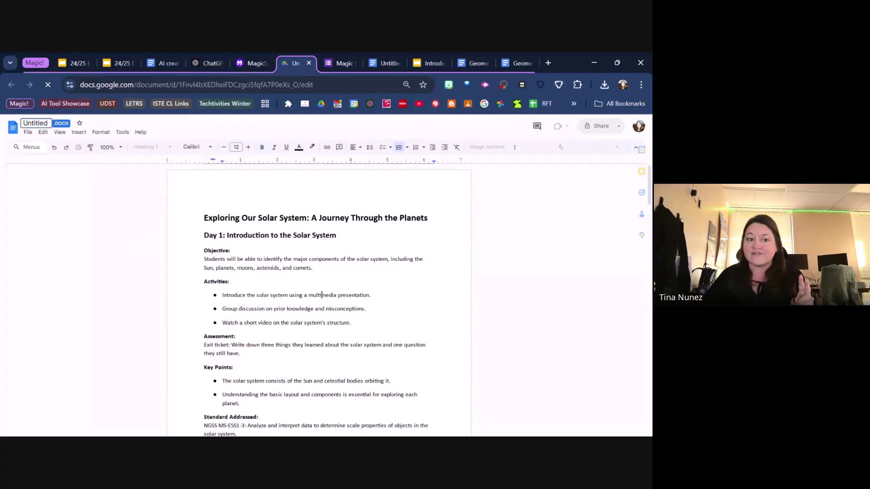
key(ctrl+a)
key(BackSpace)
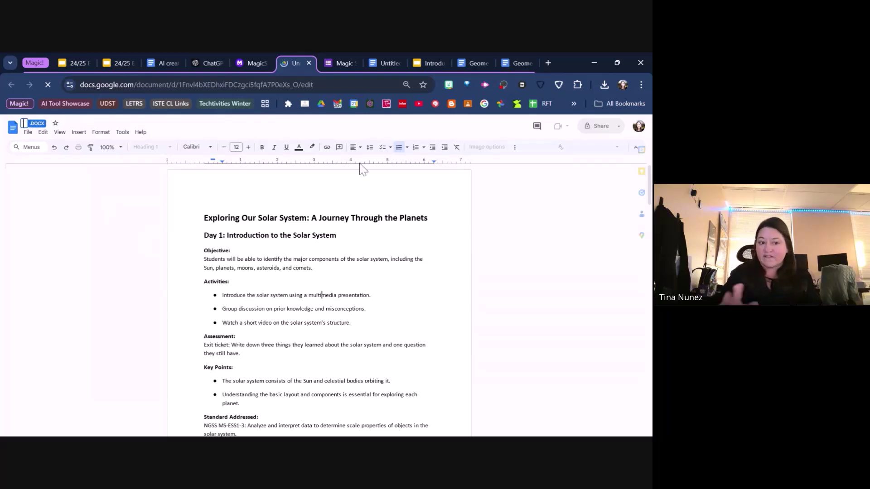
text(Unit Pl)
text(an- S)
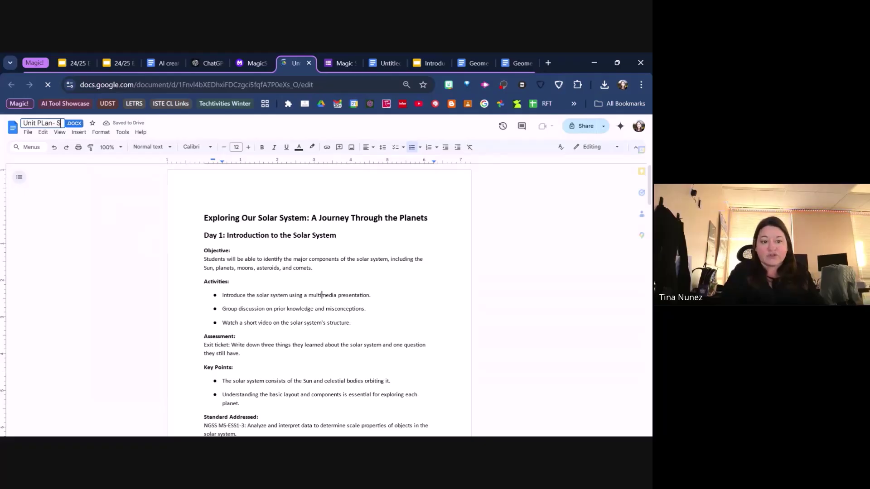
text(olar Systems)
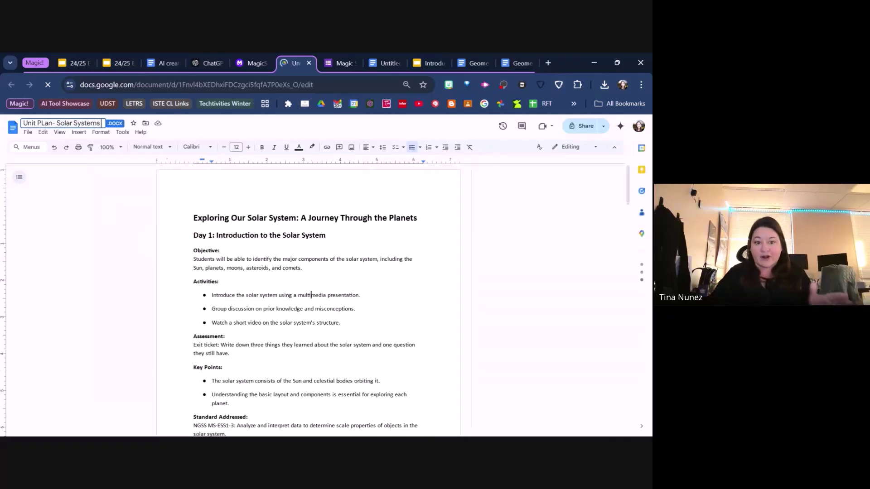
- Select the Day 2: Inner Planets section, including its key points and standard
key(ctrl+3)
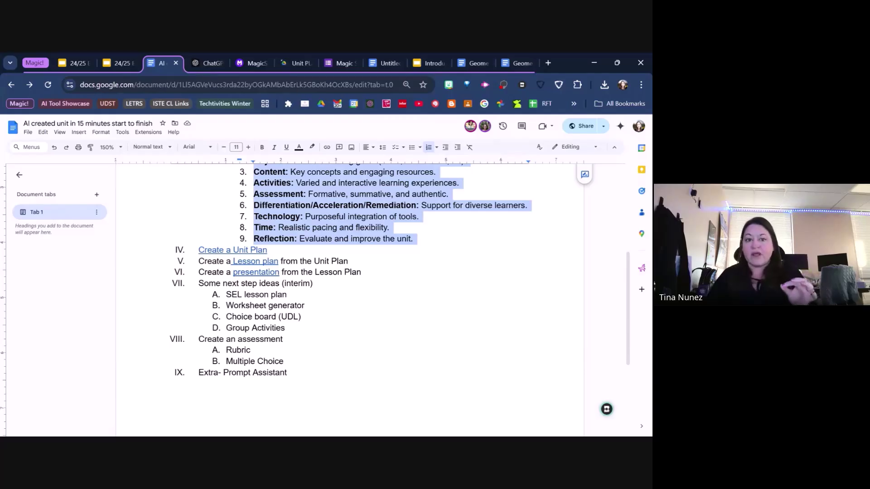
click(292, 64)
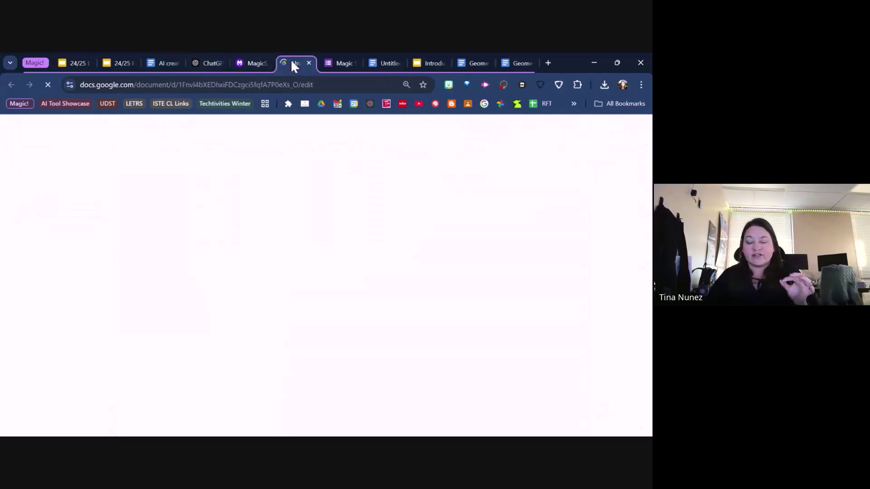
scroll(308, 299, down, 5)
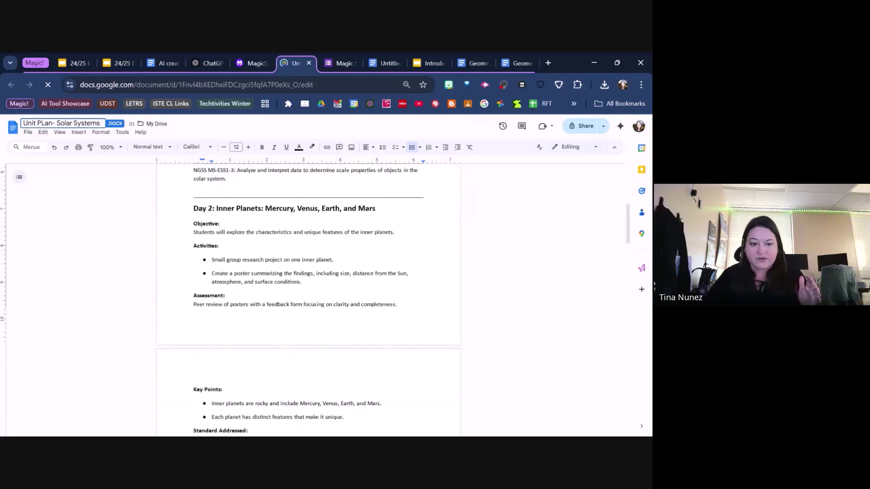
drag(193, 208, 369, 355)
scroll(368, 355, down, 2)
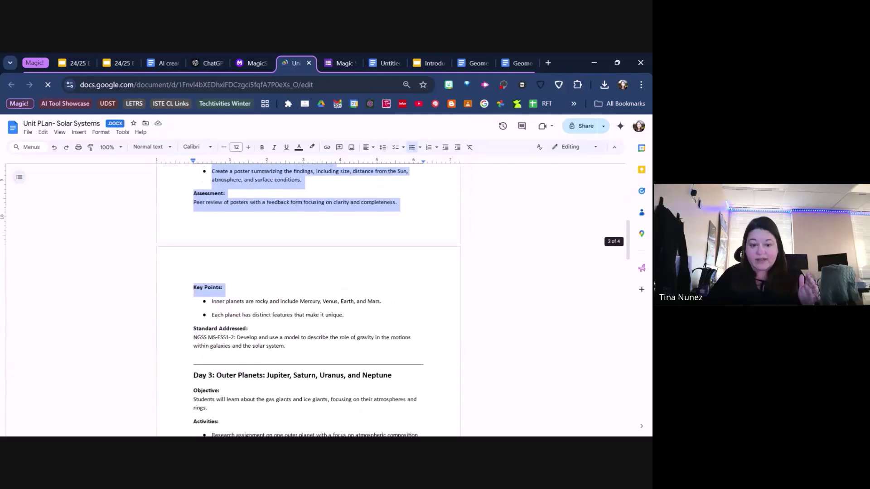
drag(222, 289, 288, 347)
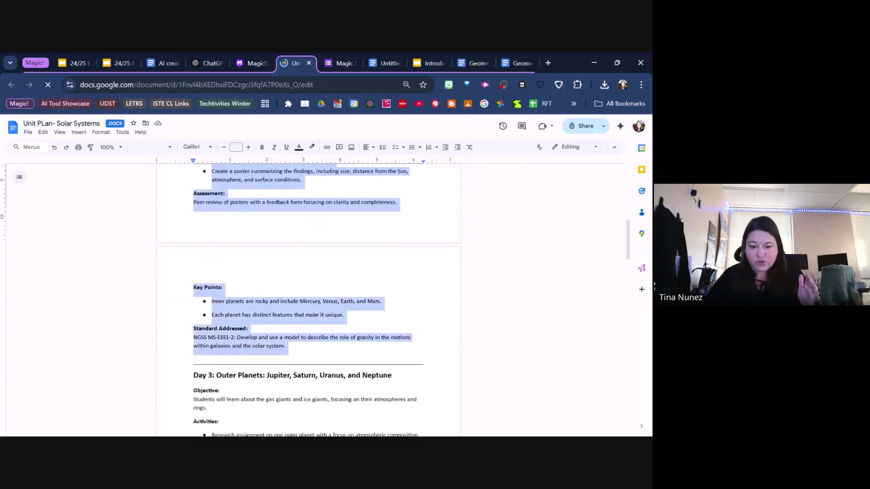
- Return from the unit plan to the full Magic School tools list
click(300, 218)
key(ctrl+shift+Tab)
scroll(181, 186, up, 12)
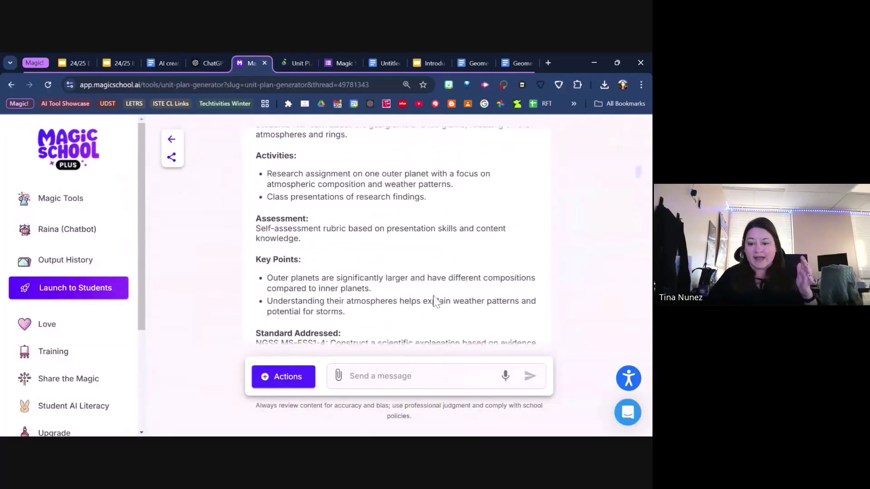
scroll(593, 278, up, 10)
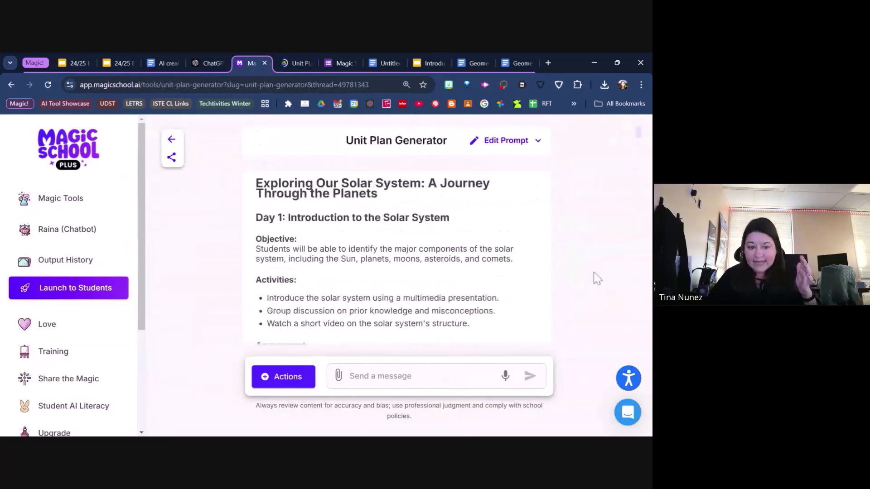
click(171, 141)
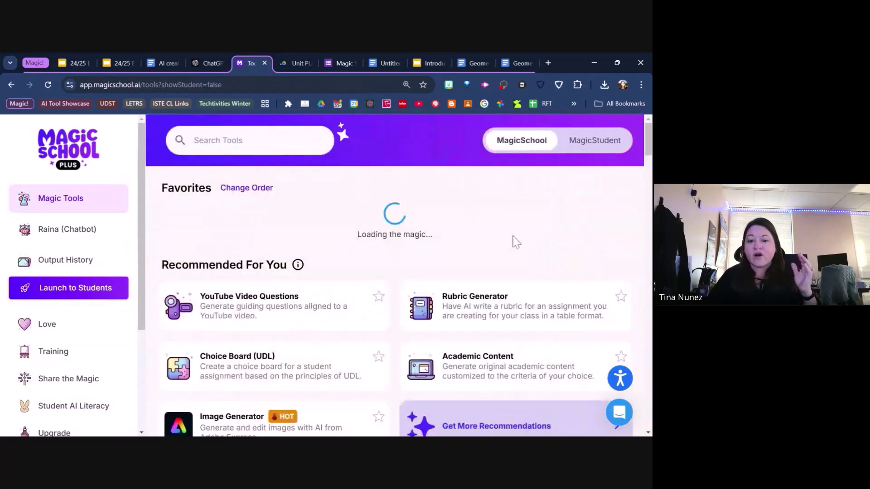
- In the Lesson Plan tool, request a day-2 lesson with vocabulary, materials and group work
scroll(559, 275, down, 5)
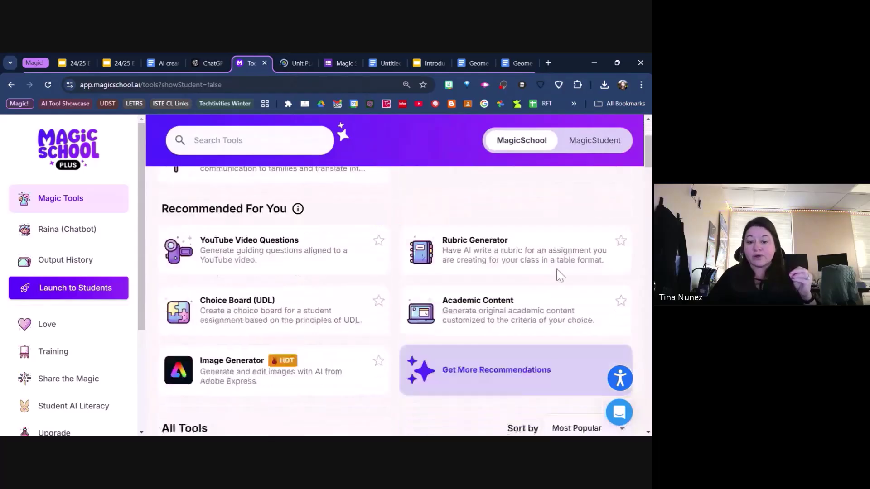
scroll(557, 275, down, 2)
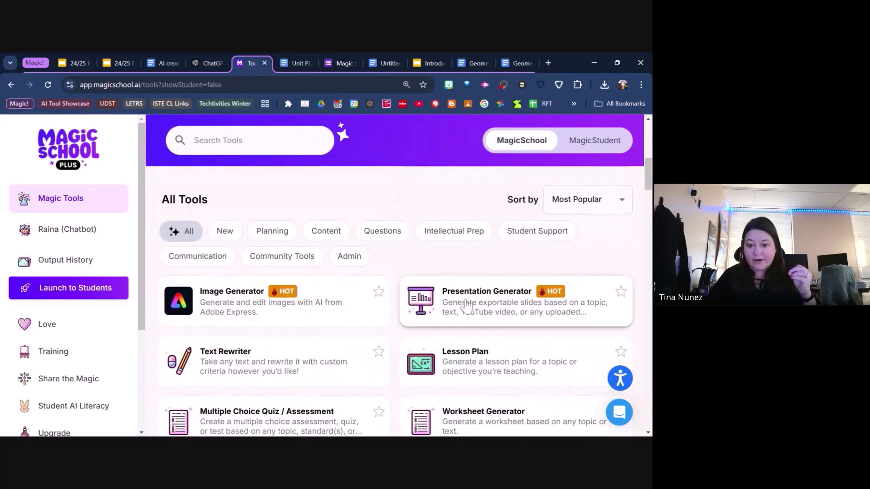
scroll(466, 308, down, 1)
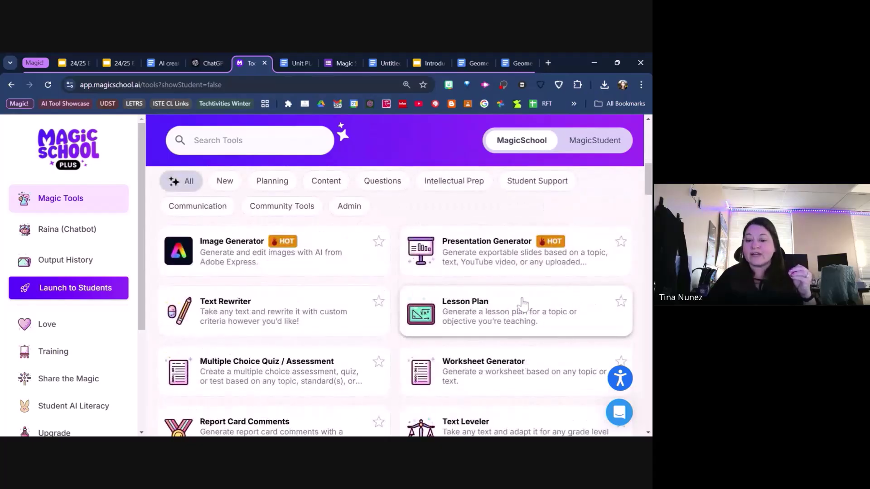
click(471, 317)
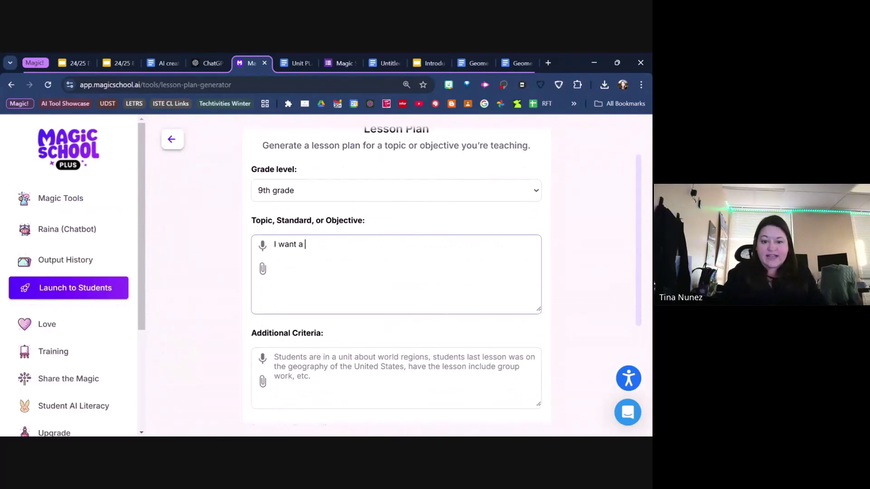
text(want a lesson plan with vocabulary, materials, group)
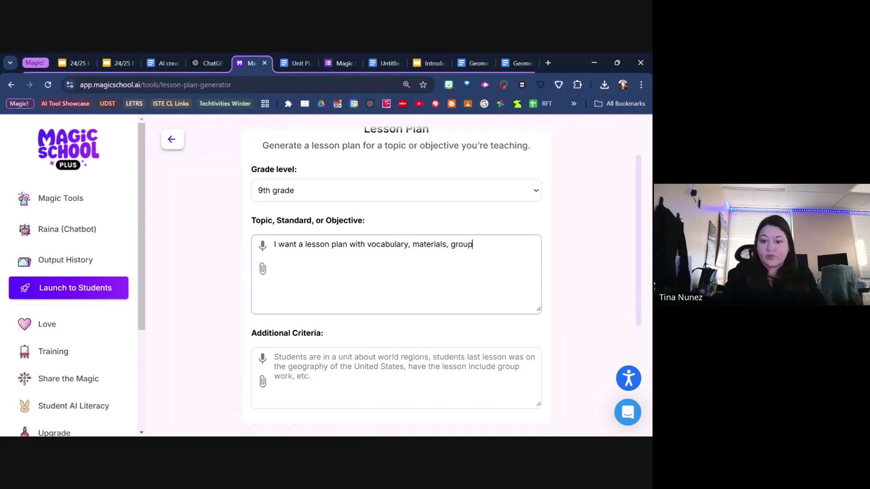
text( work based off of day 2)
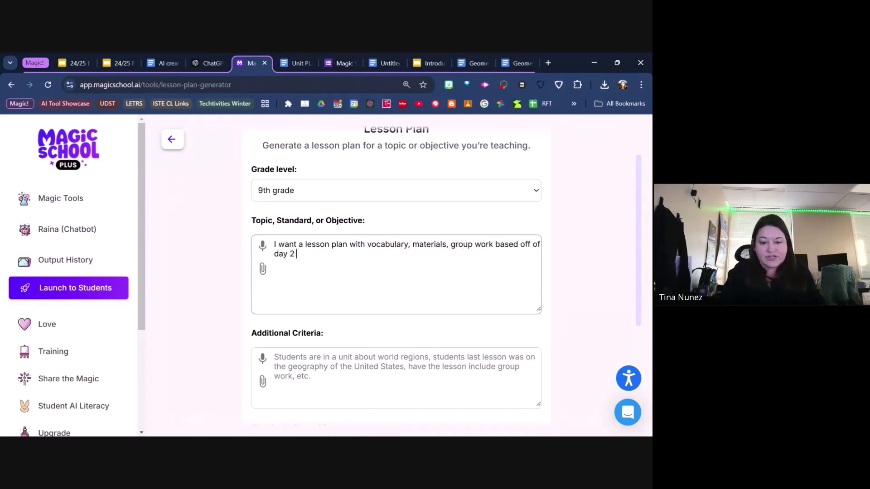
text( in this unit)
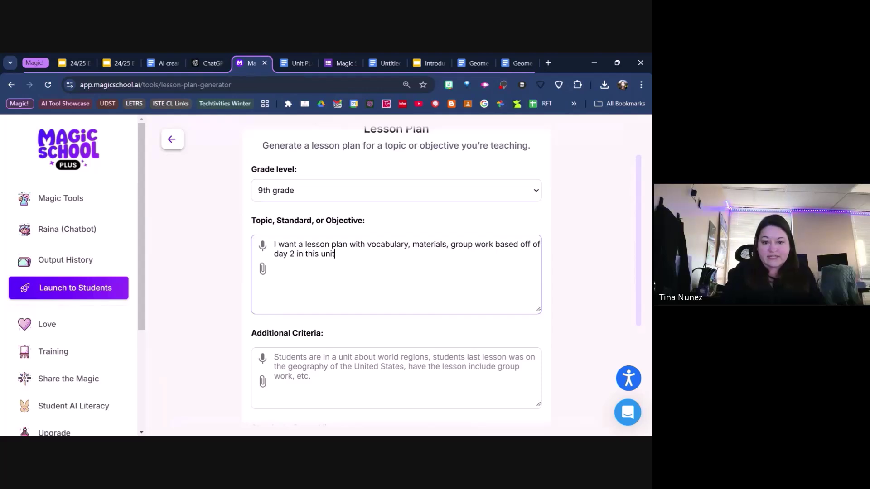
text( plan I am attaching. So)
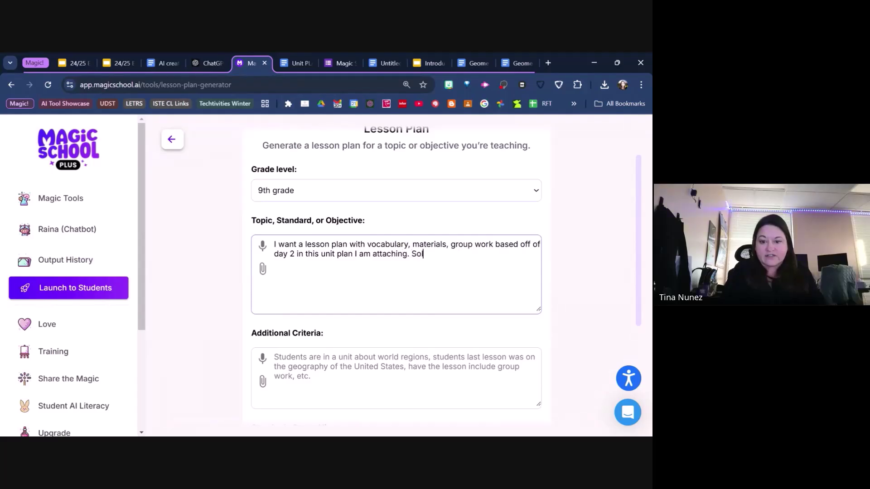
text(lar system inner planets.)
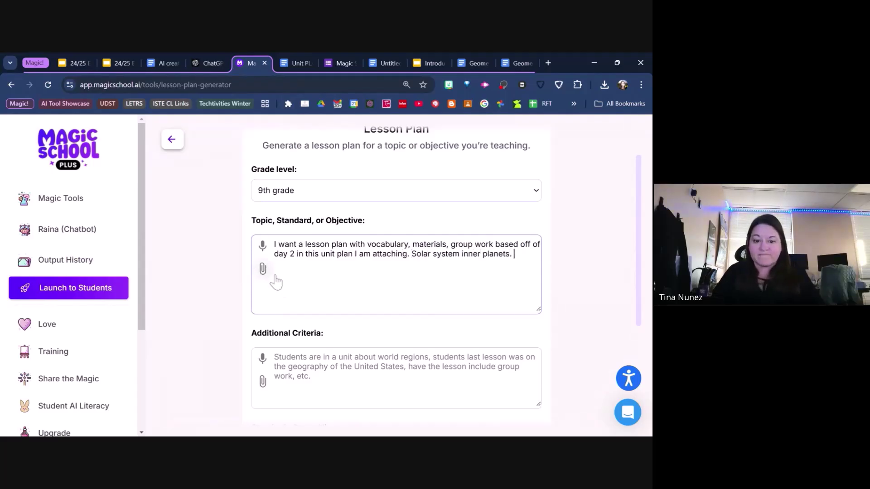
- Attach the solar-system Unit Plan file from Google Drive to the lesson request
click(263, 269)
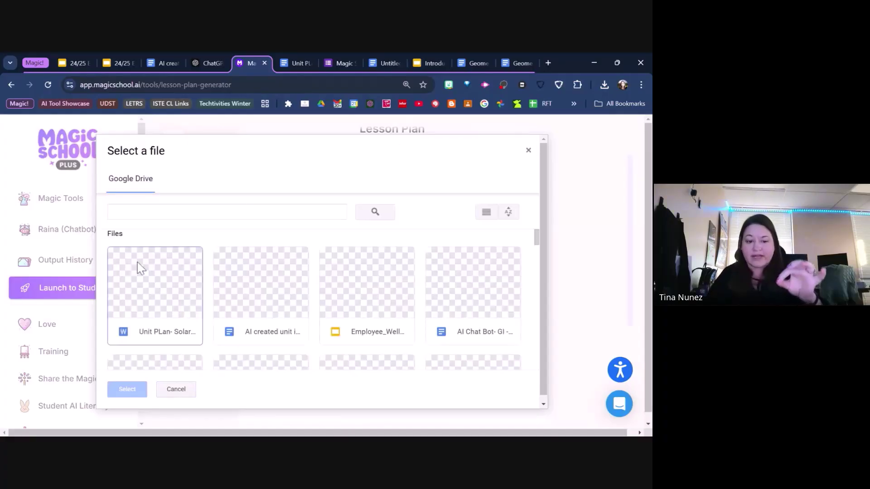
click(156, 283)
click(125, 390)
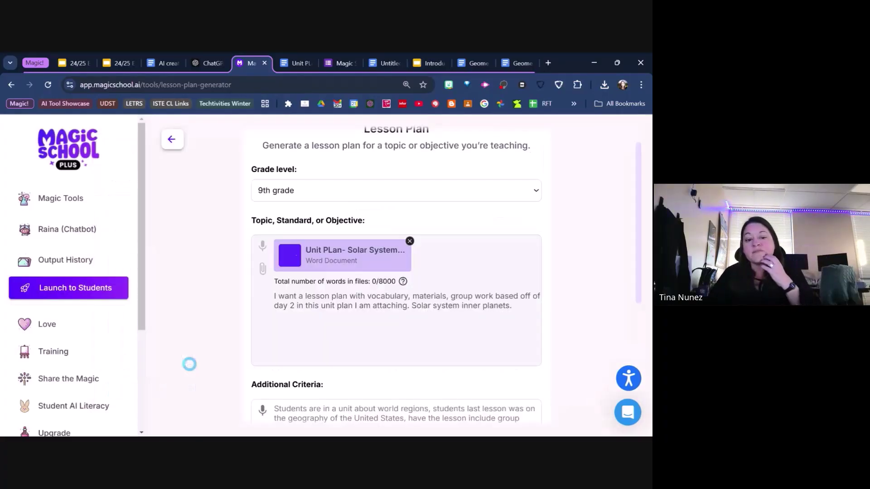
scroll(189, 363, down, 5)
- Add 'Add kagan strategies' as additional criteria and generate the lesson plan
click(275, 235)
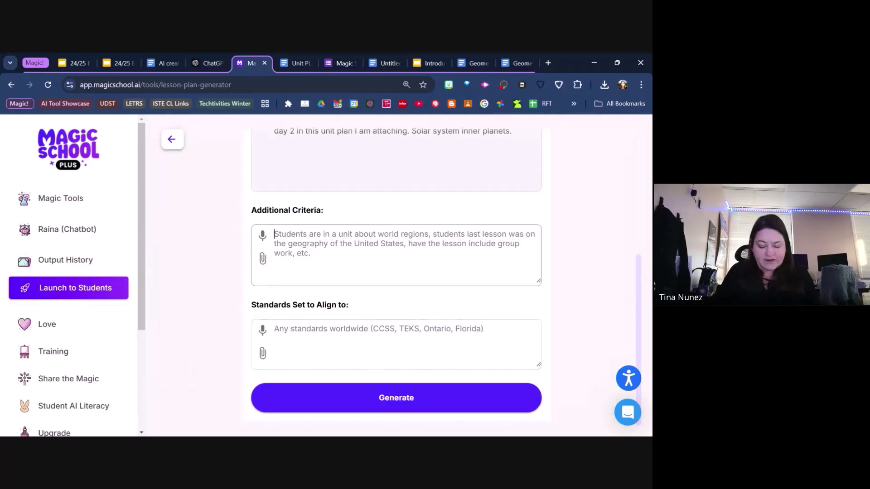
text(Add ka)
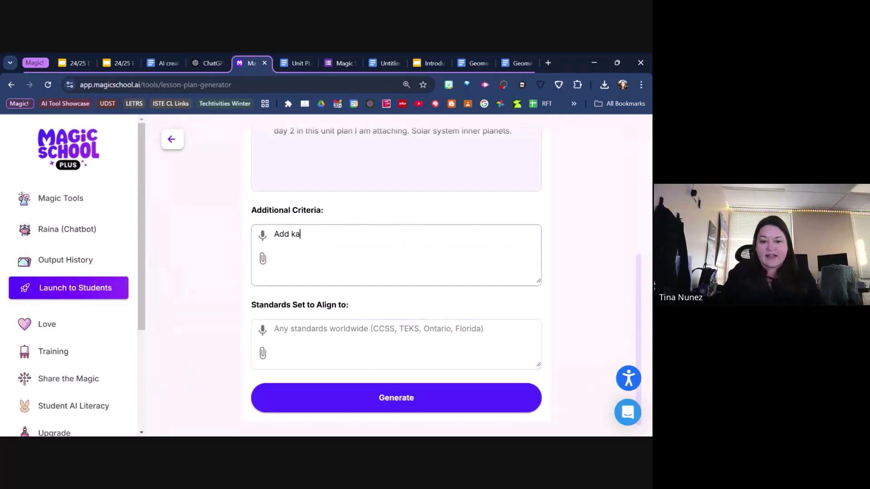
text(gan strategies)
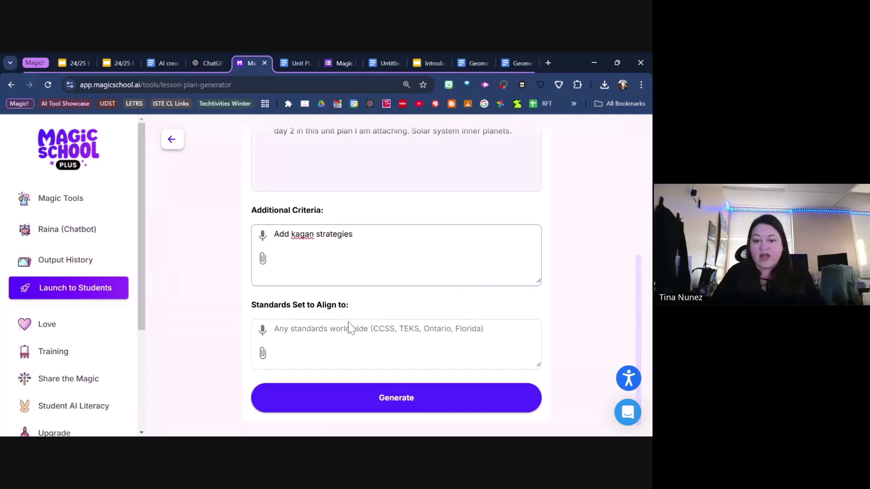
click(274, 328)
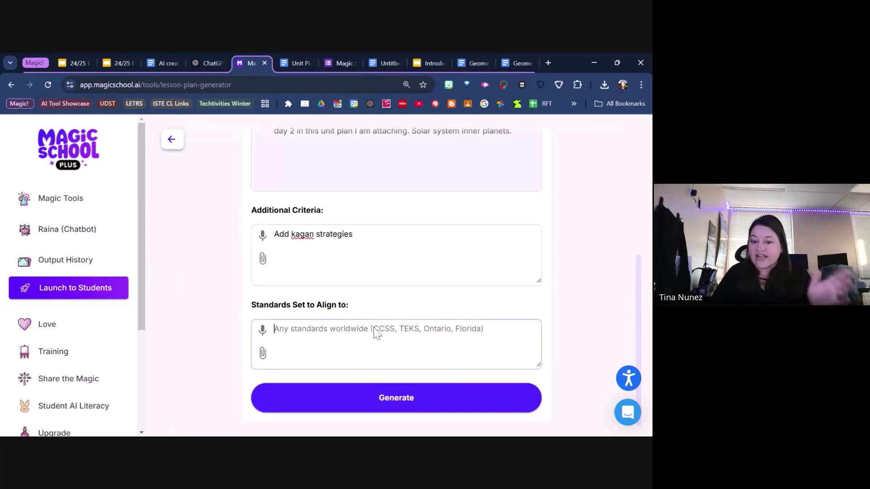
click(406, 410)
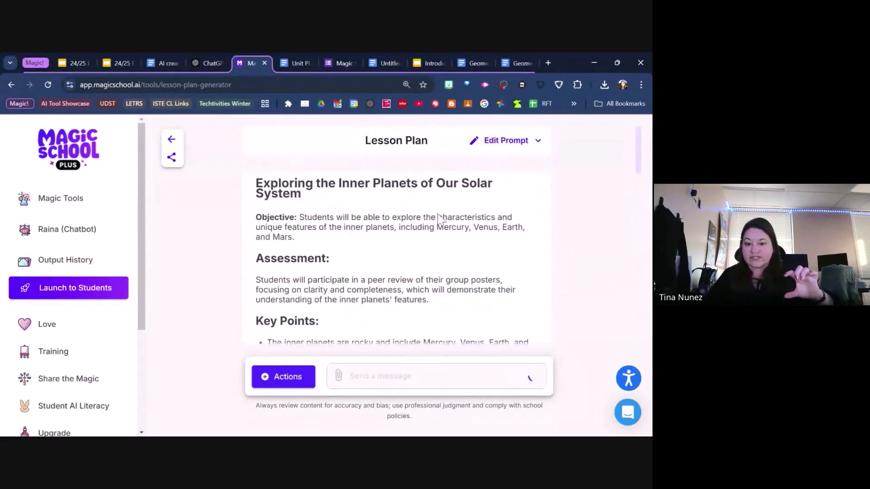
- Review the inner-planets lesson plan through its Kagan strategies and export it to Google Docs
scroll(481, 241, down, 1)
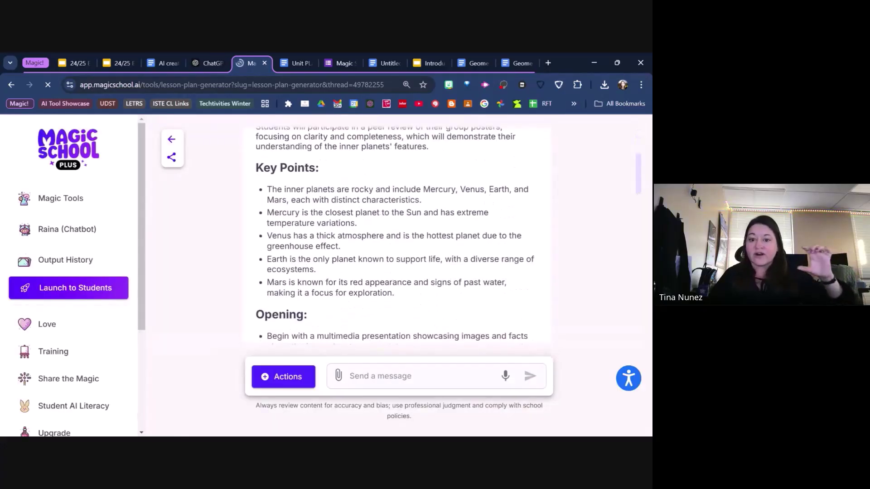
scroll(438, 219, down, 3)
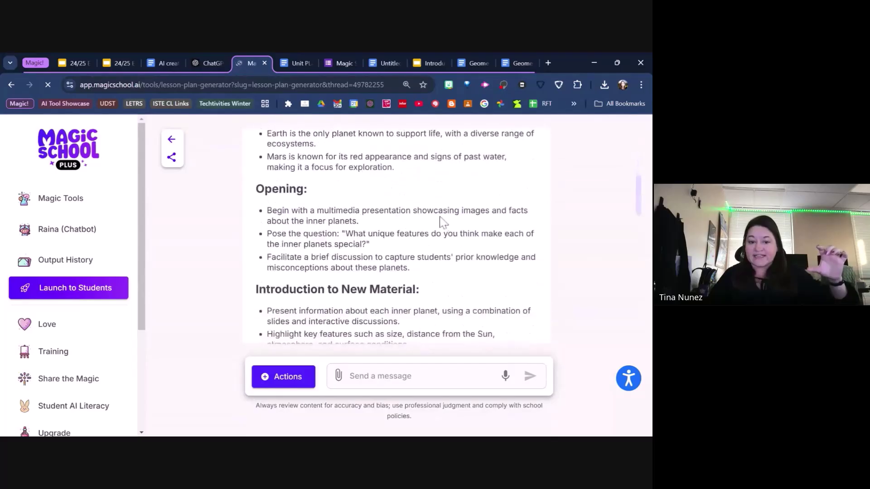
scroll(484, 254, down, 8)
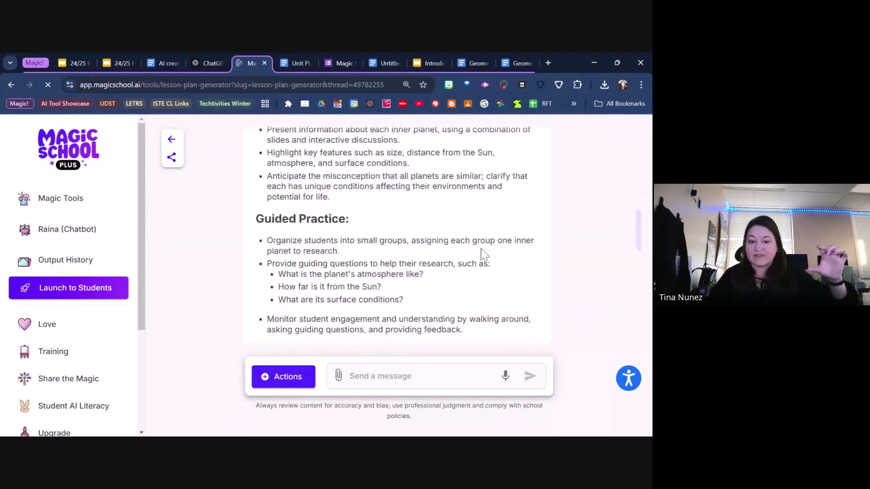
scroll(484, 254, down, 2)
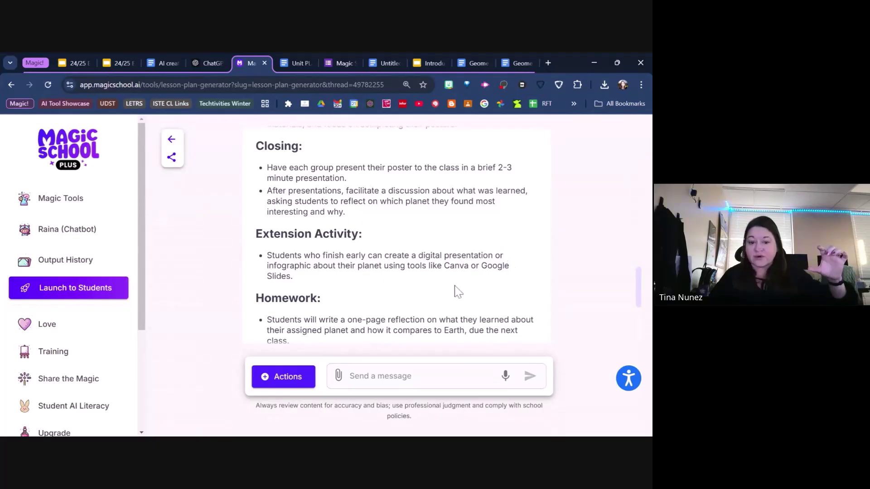
scroll(457, 292, down, 1)
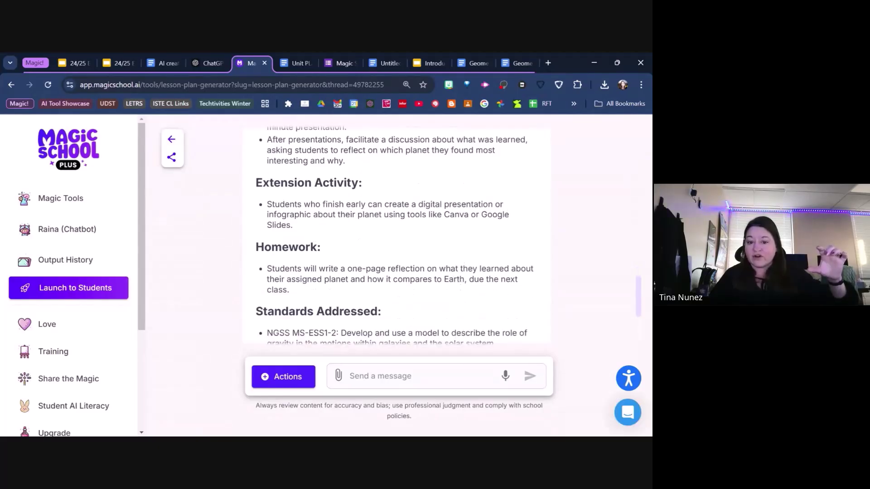
scroll(499, 233, down, 1)
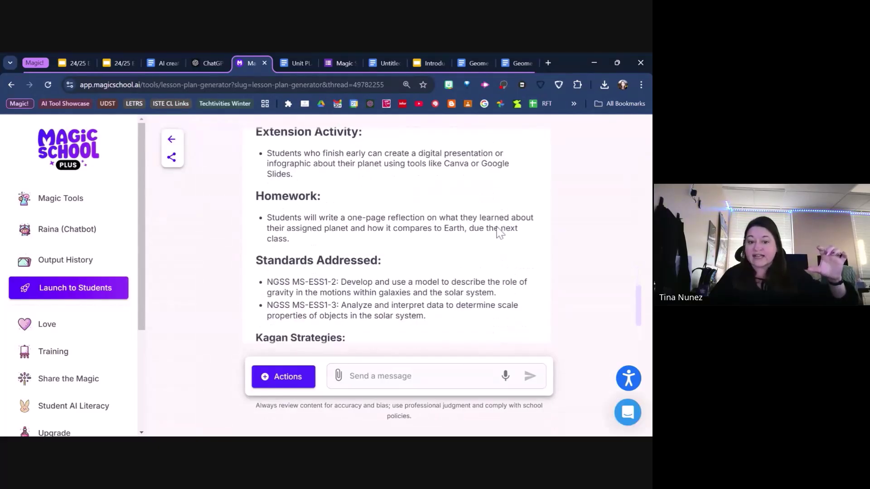
scroll(499, 232, down, 1)
scroll(499, 247, down, 1)
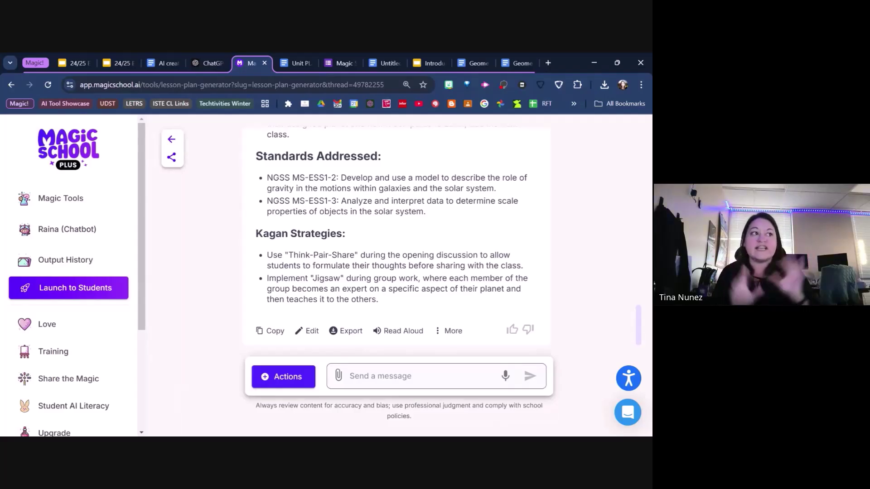
click(351, 333)
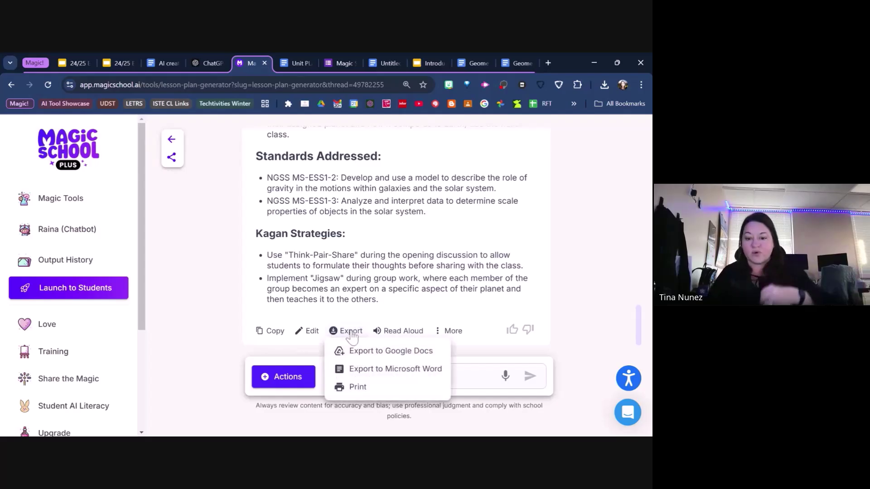
click(370, 352)
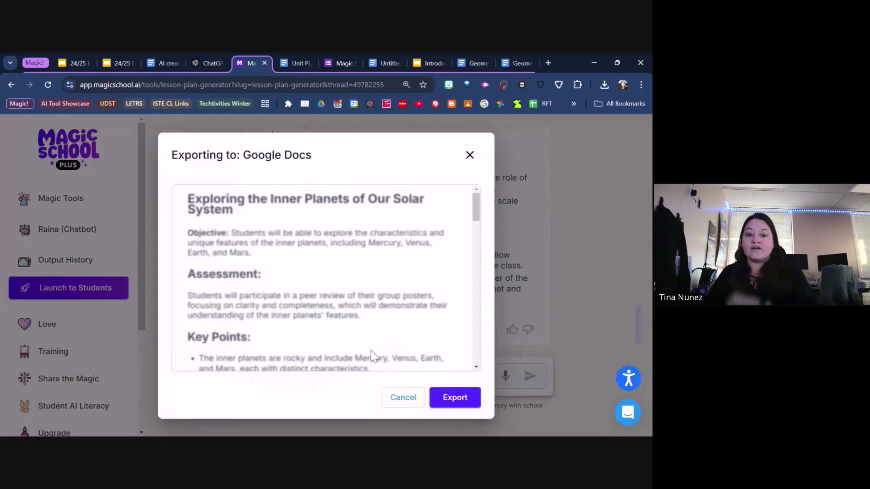
click(466, 398)
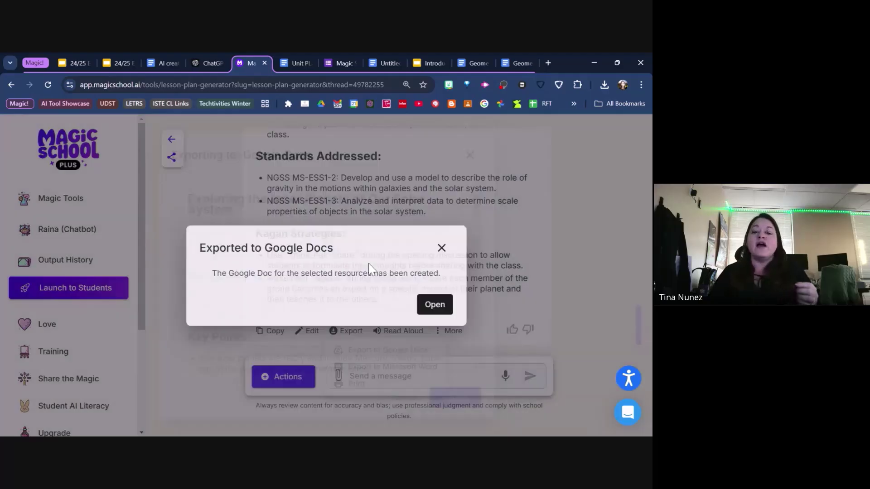
- Open the exported inner-planets lesson plan in Google Docs and scroll through it
click(435, 303)
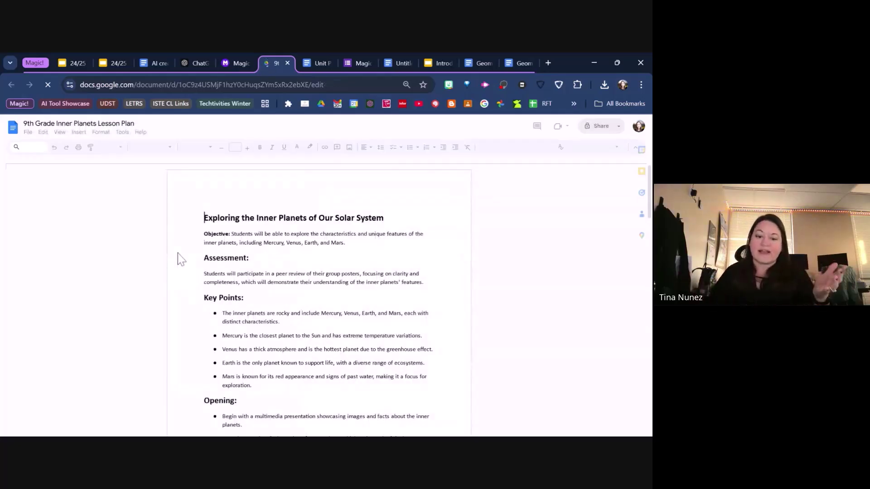
scroll(355, 306, down, 5)
scroll(319, 299, down, 6)
scroll(318, 299, up, 10)
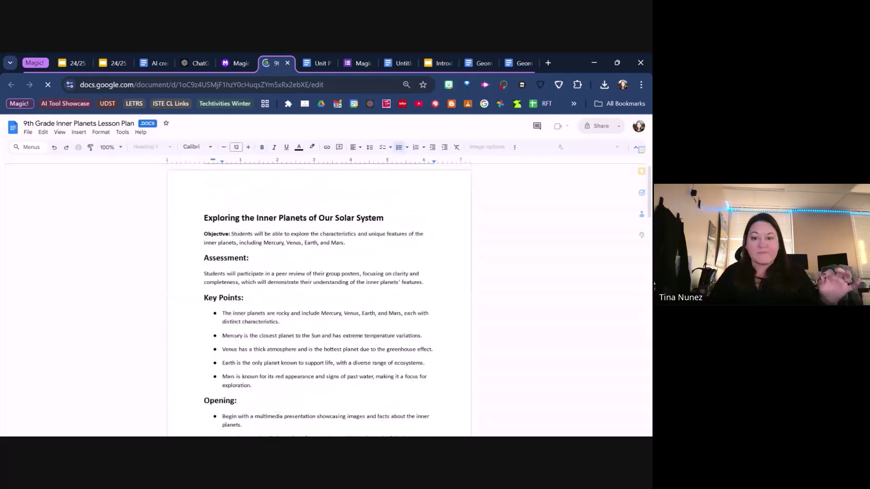
- Retitle the document 'LP - Inner Planets Lesson Plan' and look over its three pages
click(25, 123)
key(Delete)
key(Delete)
key(Delete)
key(Delete)
key(Delete)
key(Delete)
key(Delete)
key(Delete)
key(Delete)
key(Delete)
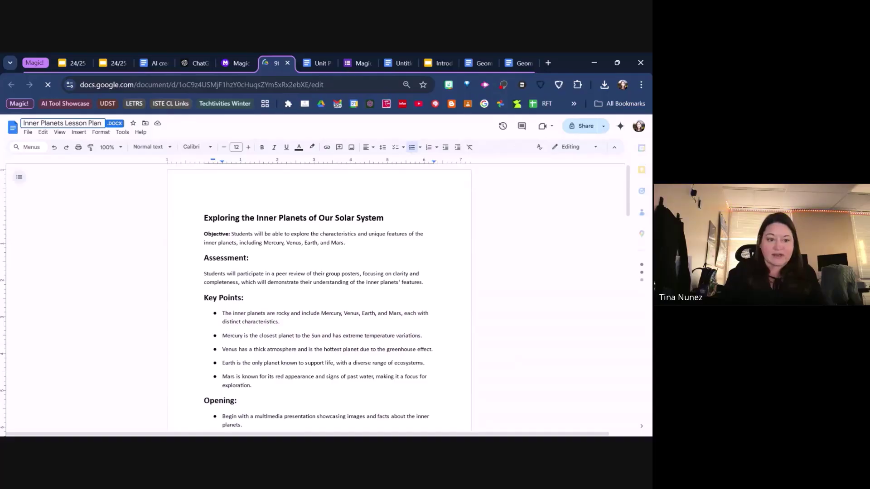
text(LP -)
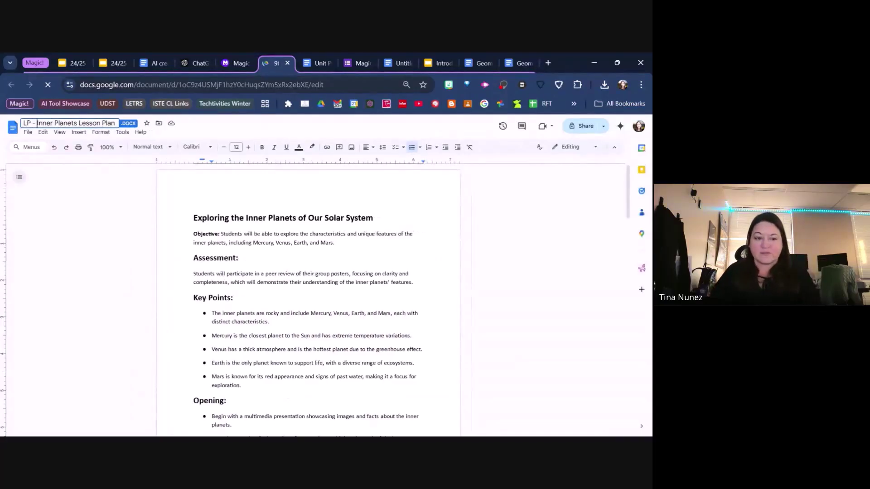
scroll(308, 299, down, 15)
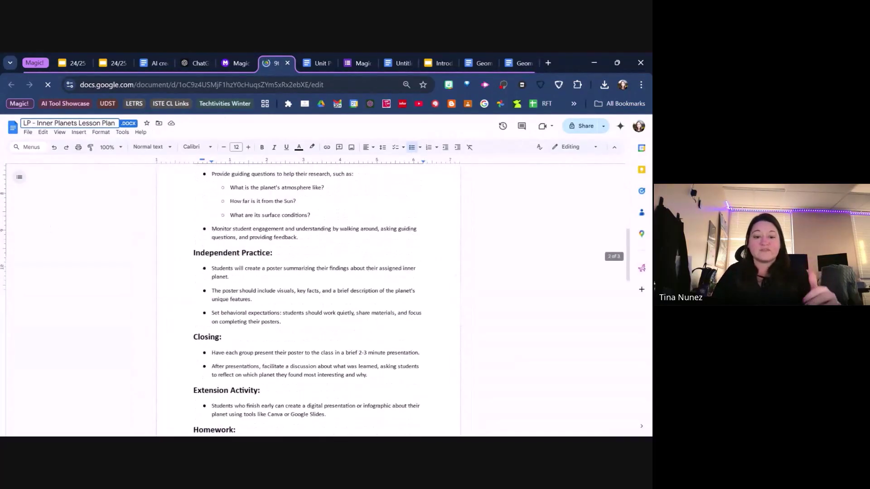
scroll(308, 299, down, 5)
scroll(308, 299, up, 20)
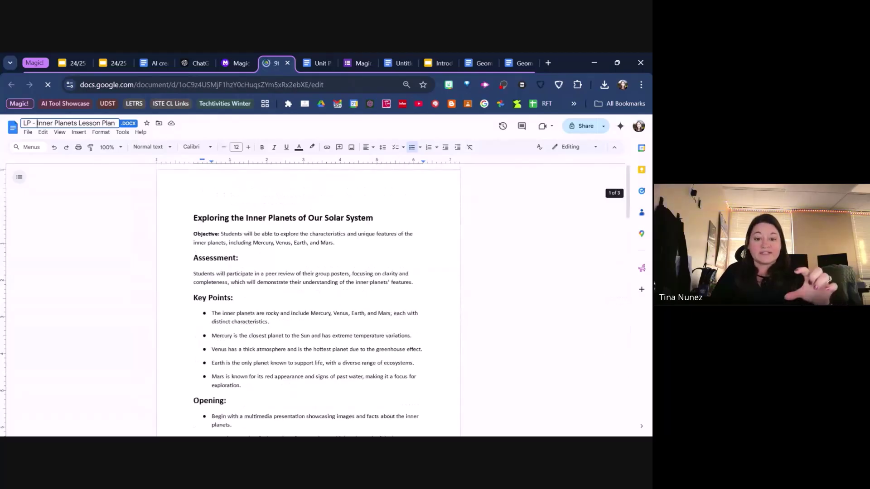
- Return to the MagicSchool tab, go back to Magic Tools, and scroll to the All Tools cards
click(235, 63)
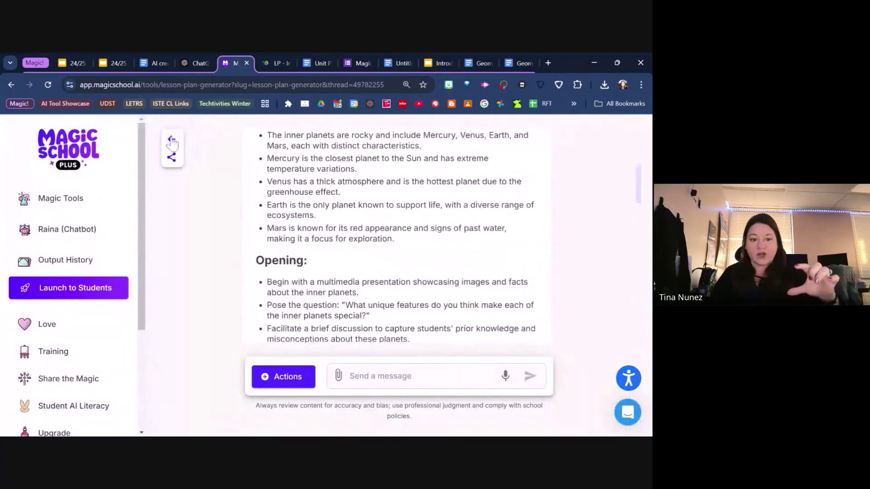
click(172, 141)
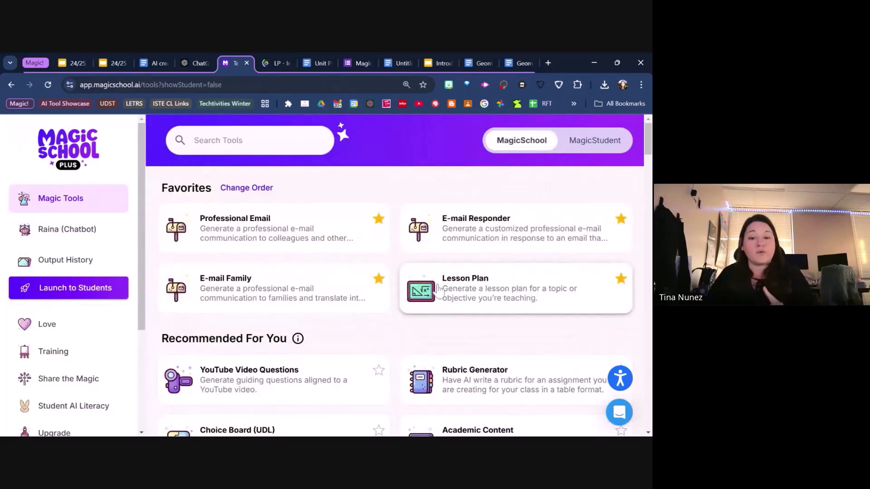
scroll(438, 291, down, 2)
scroll(439, 291, down, 6)
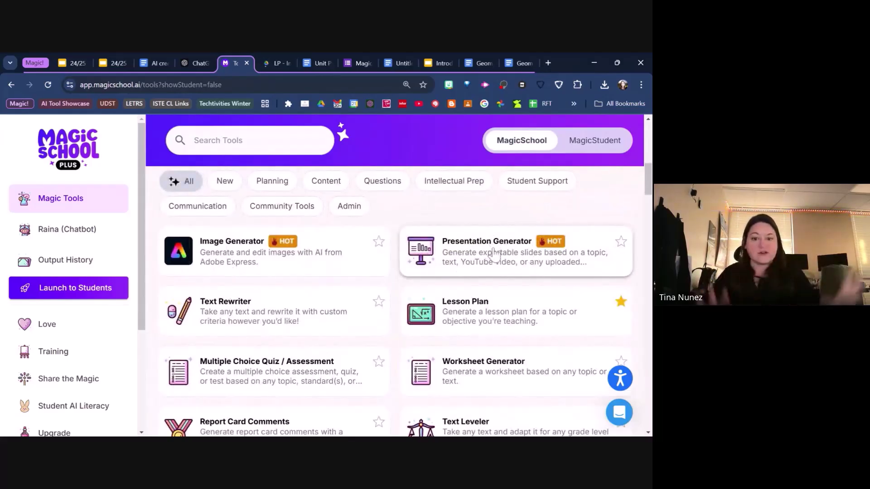
- Open the Presentation Generator and set Number of Slides to 5
click(494, 254)
click(536, 303)
scroll(453, 271, down, 2)
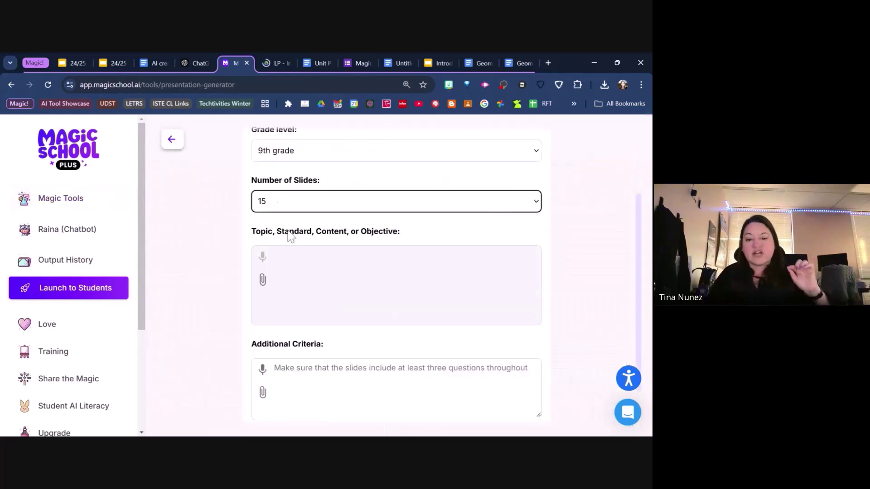
- Describe an inner-planets facts presentation based on the lesson plan in the Topic box
click(268, 285)
text(I want a paren)
key(BackSpace)
key(BackSpace)
text(resentation for my students that will share with them facts)
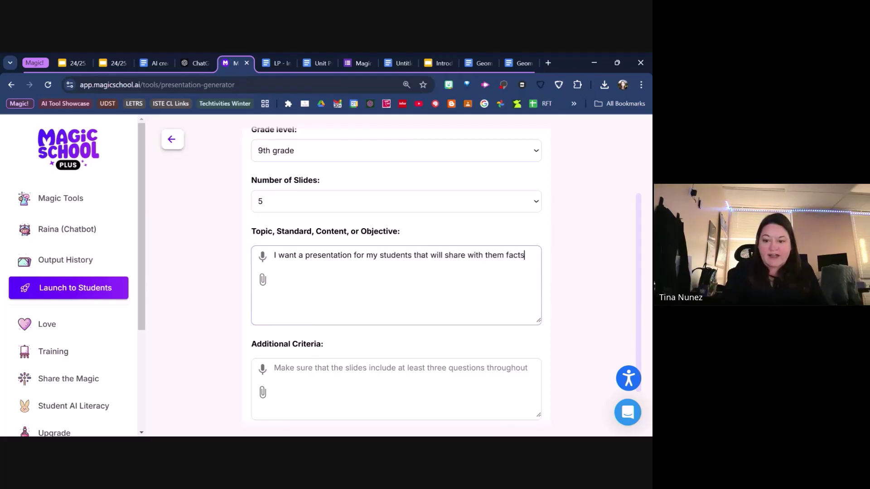
text( and information about each of the in)
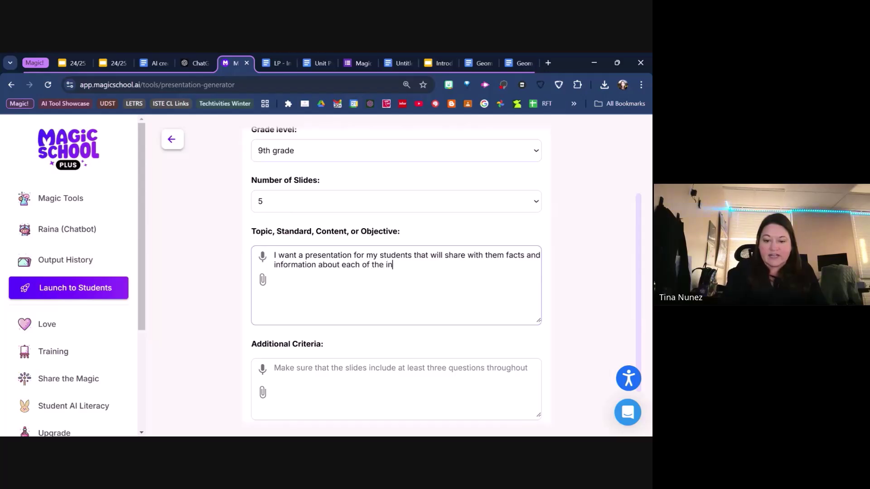
text(ner planets, I want to trans)
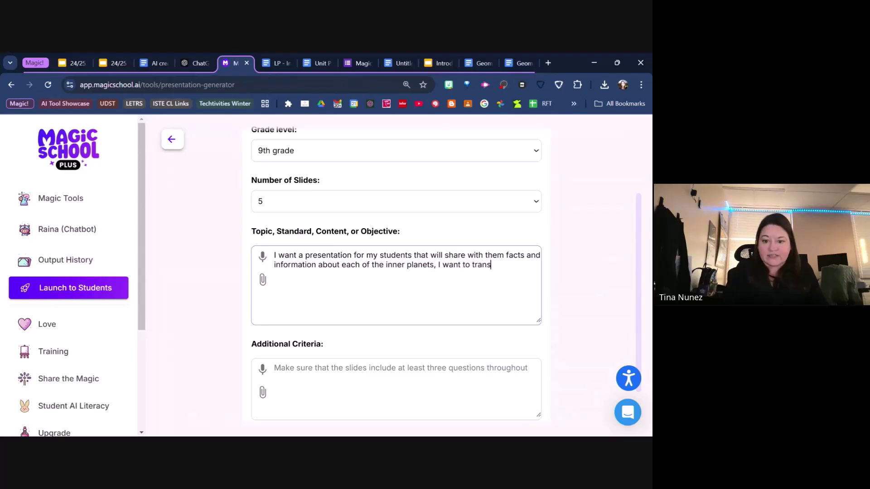
text(ition from whole)
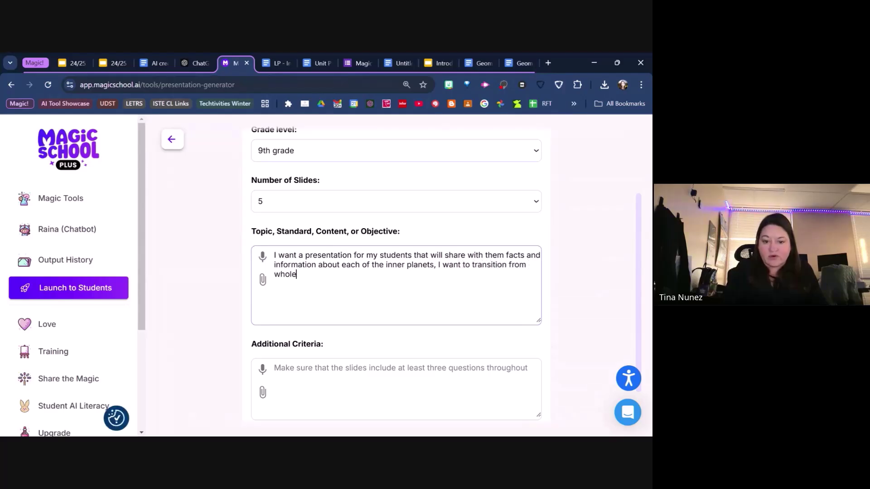
text( group to small group work.)
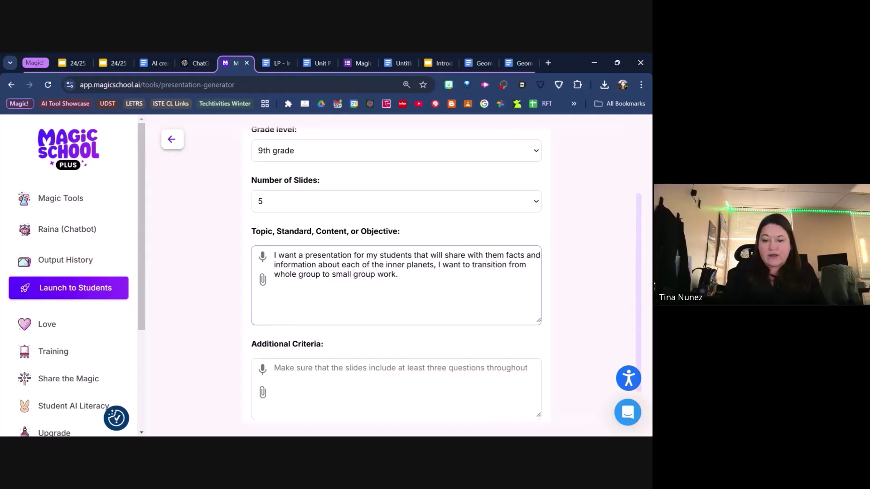
text( Base this lesso)
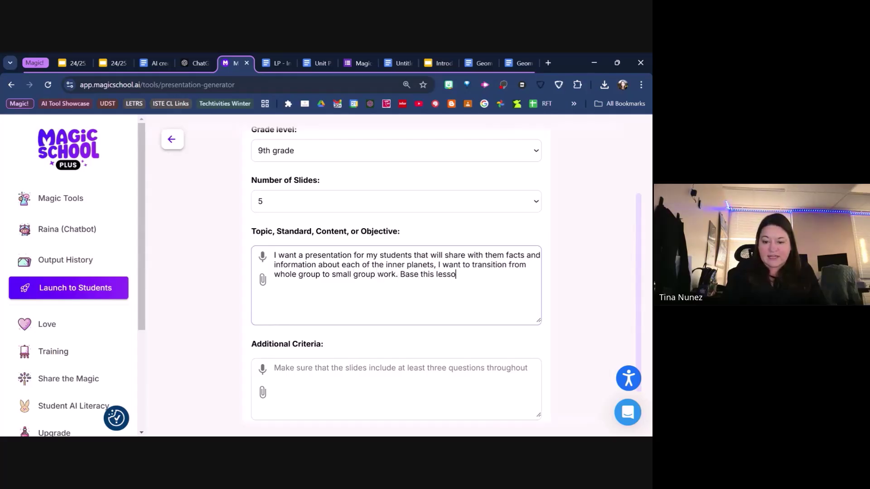
text(n off of)
key(ctrl+BackSpace)
key(ctrl+BackSpace)
text(s presentation off of t)
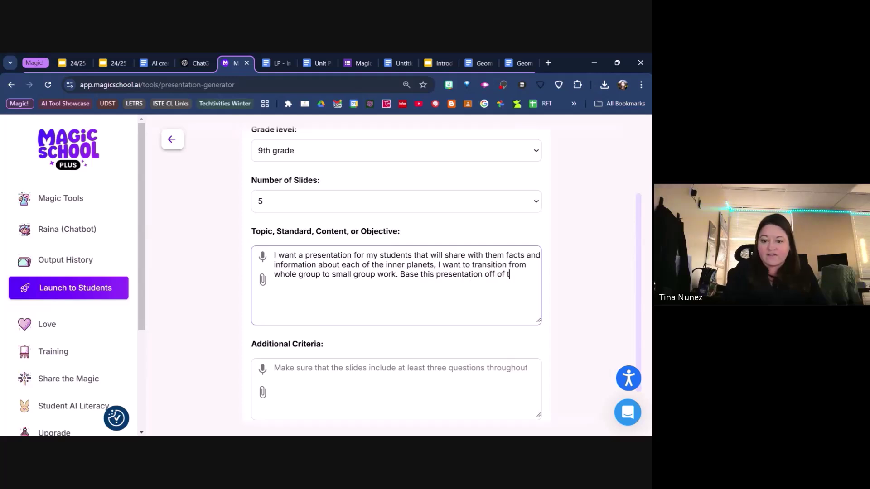
text(his lesson pl)
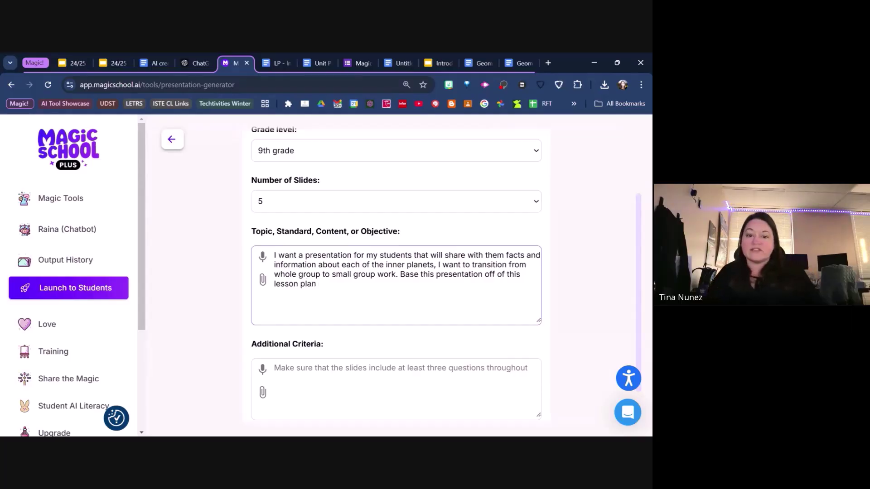
text(an)
- Attach the LP - Inner Planets lesson plan from Google Drive
click(262, 279)
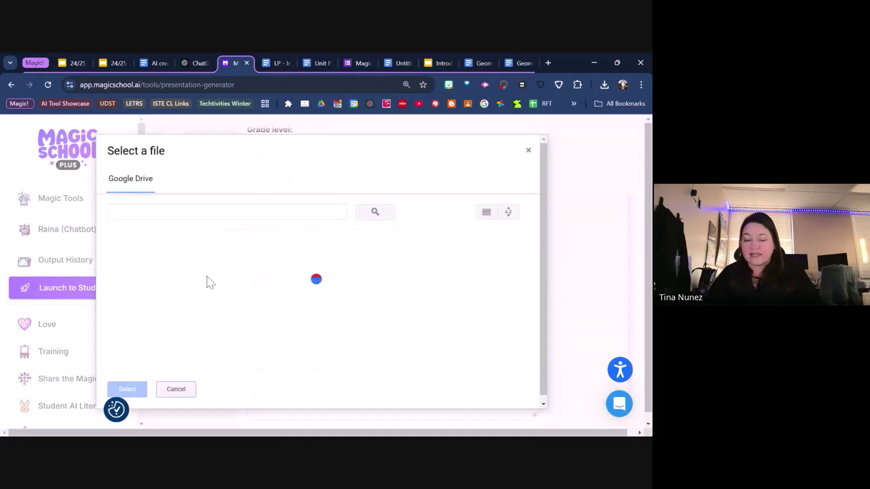
click(149, 295)
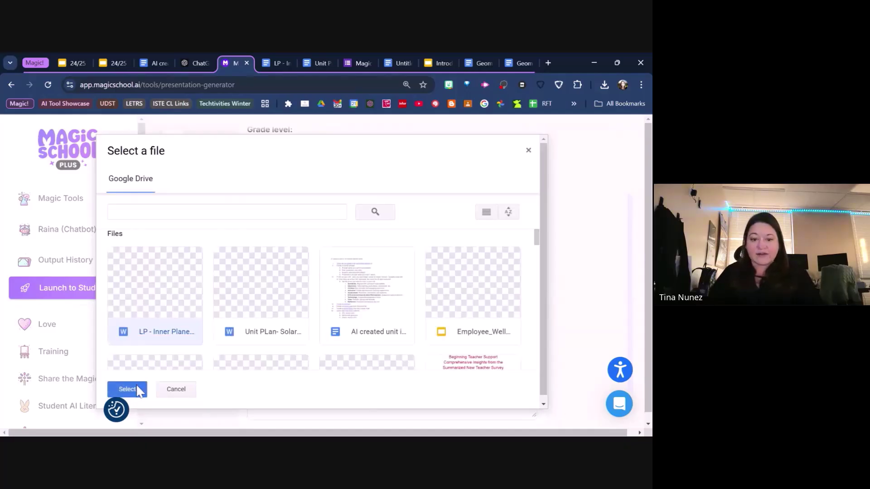
click(127, 389)
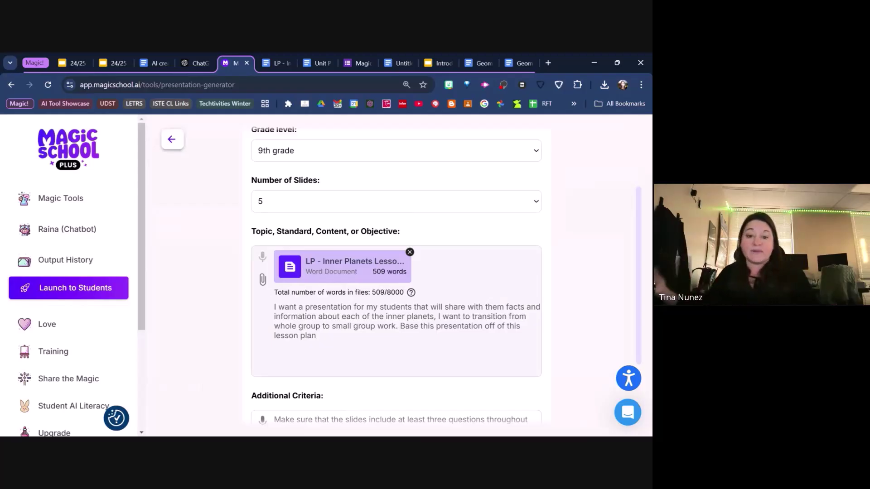
- Add 'include ELL strategies,' as Additional Criteria and generate the presentation
scroll(490, 333, down, 2)
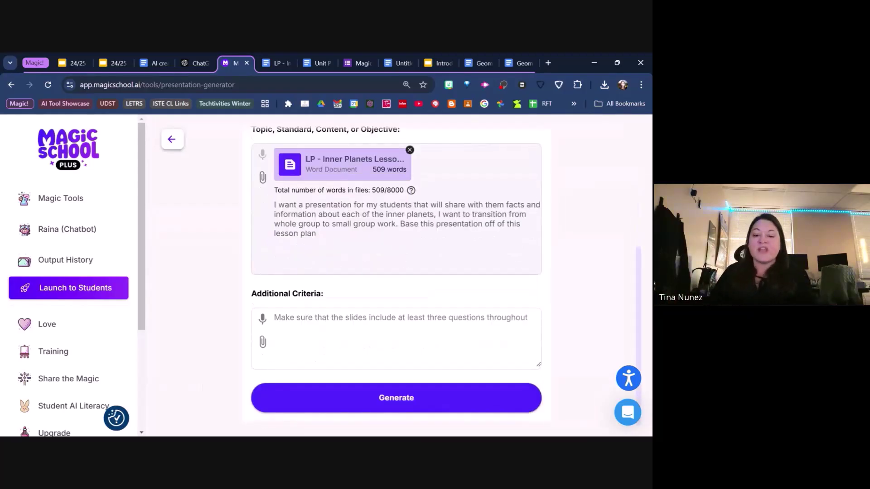
click(491, 335)
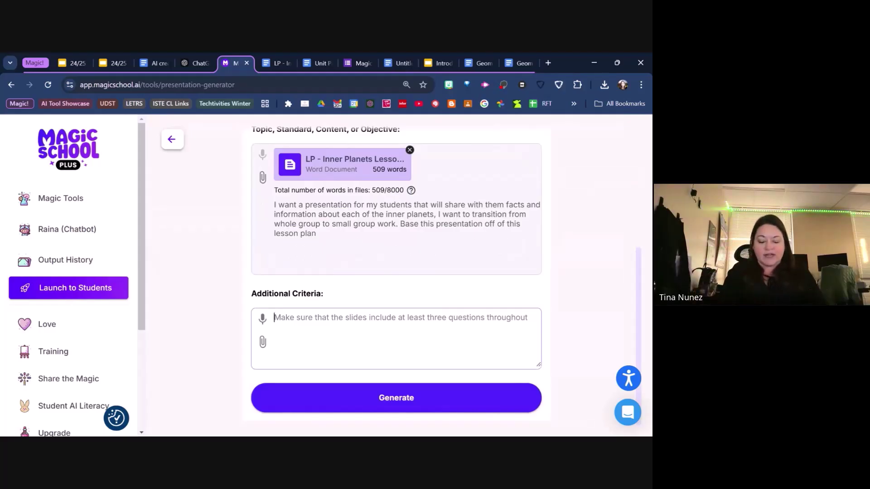
text(include ELL strat)
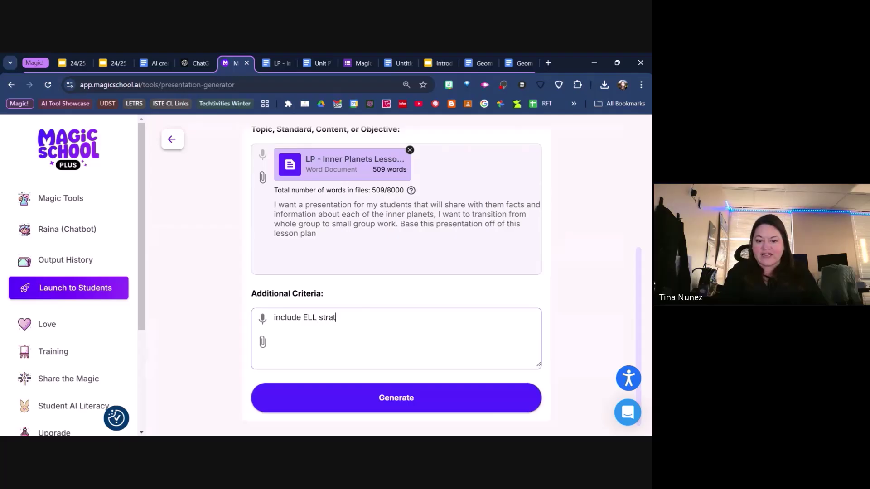
text(egies,)
click(409, 399)
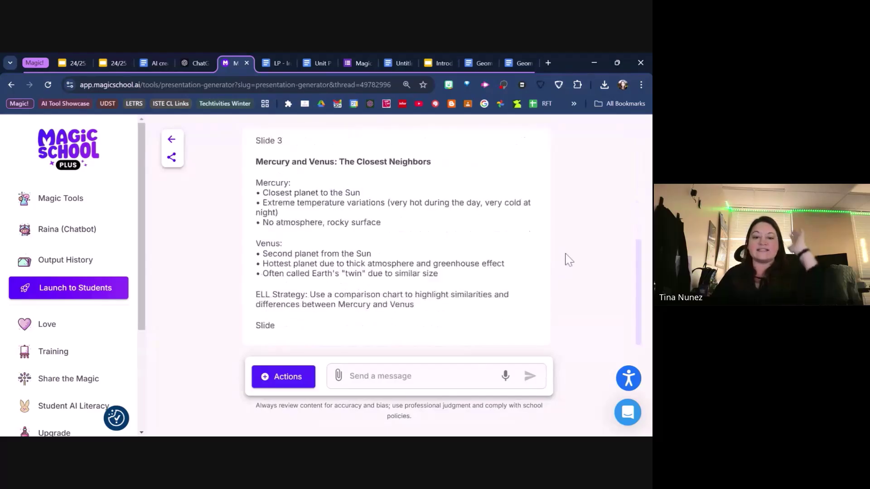
- Scroll through the generated five-slide outline and its ELL strategies, then show the export choices
scroll(549, 259, up, 10)
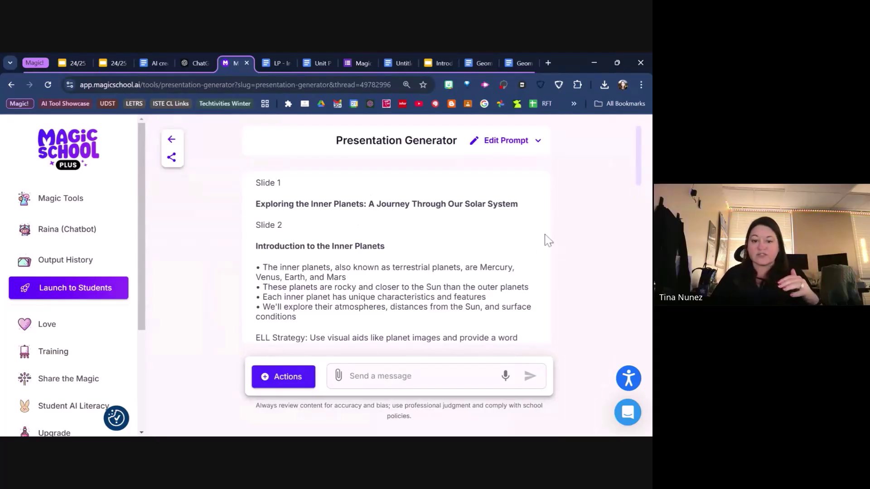
scroll(466, 261, down, 2)
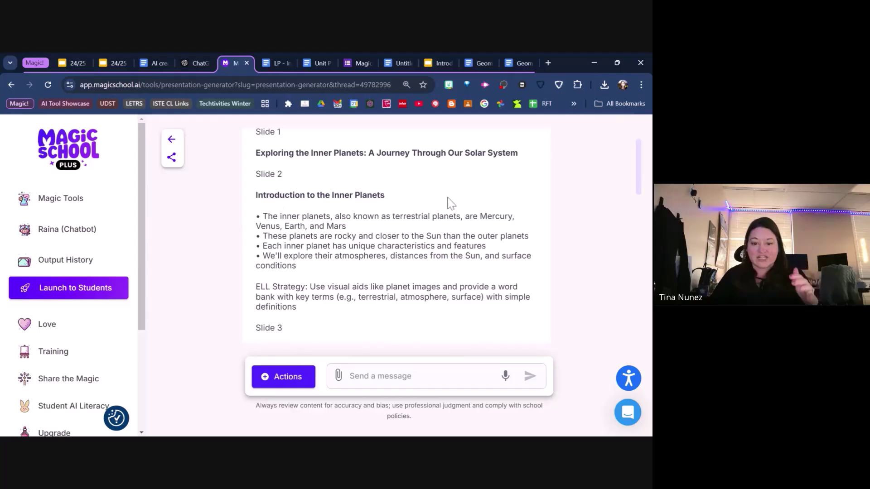
scroll(449, 210, down, 5)
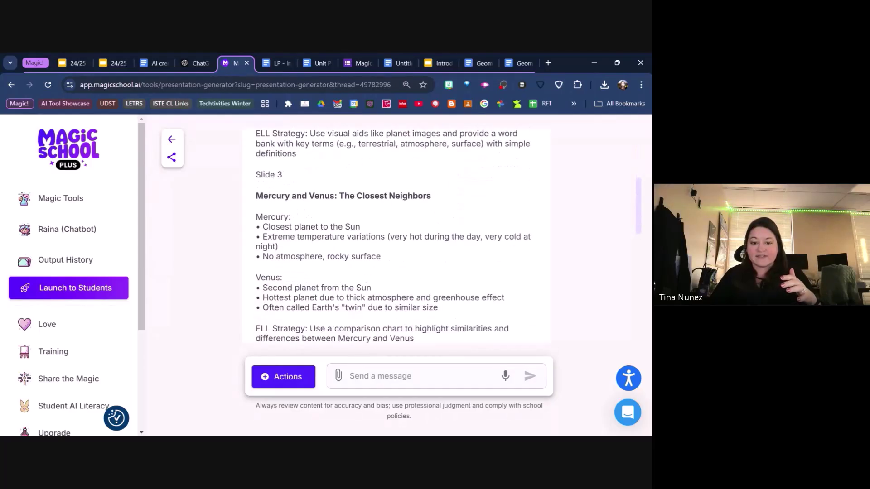
scroll(396, 236, down, 3)
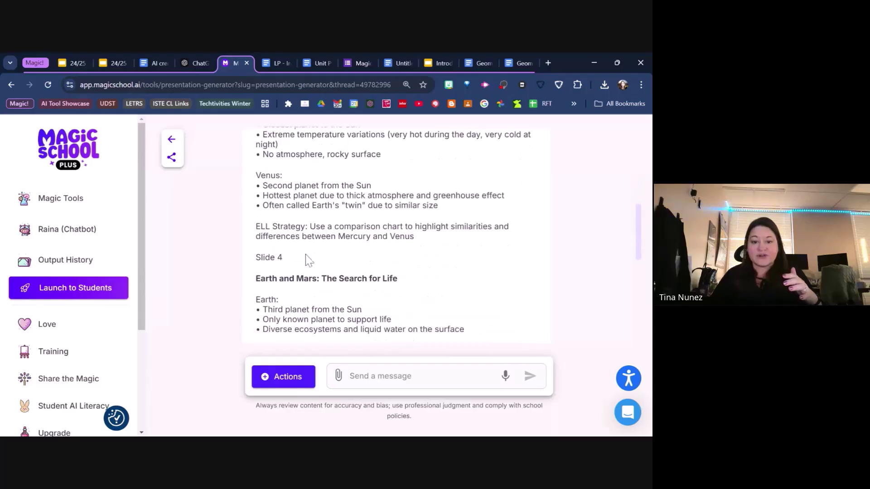
scroll(481, 277, down, 3)
scroll(481, 277, down, 8)
click(357, 292)
- Export to Google Slides and open the new 'Exploring the Inner Planets' deck
click(374, 313)
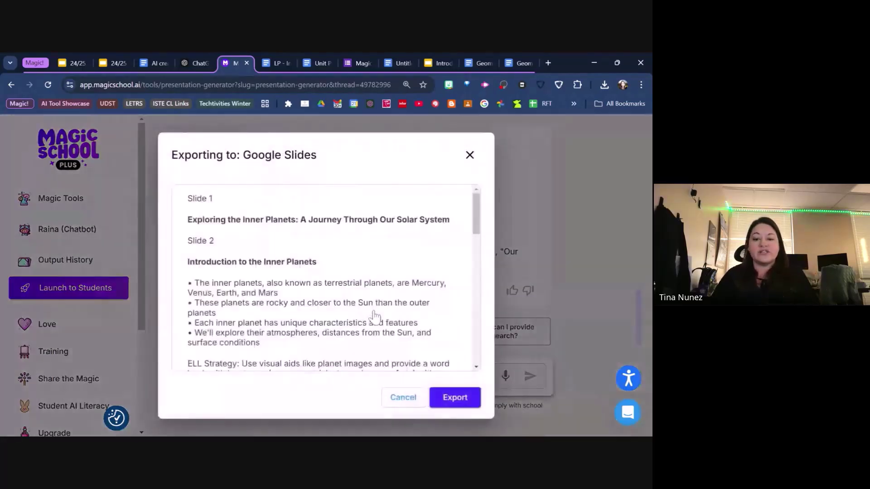
click(456, 399)
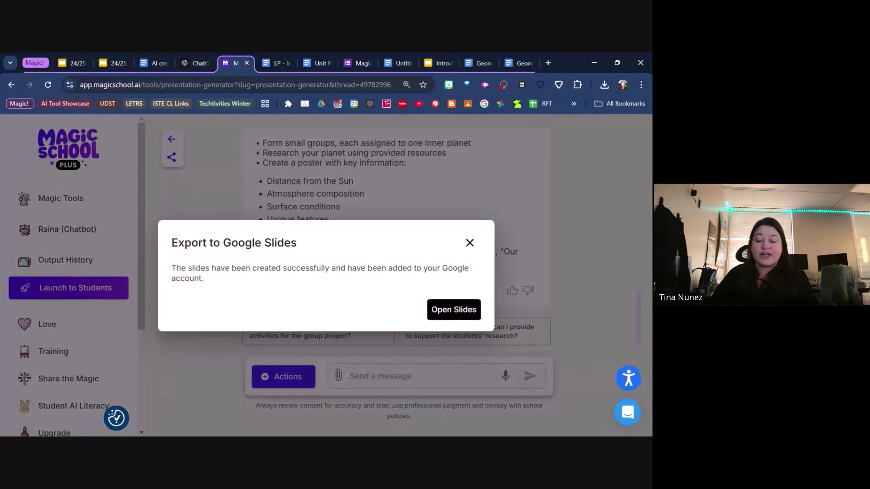
click(454, 309)
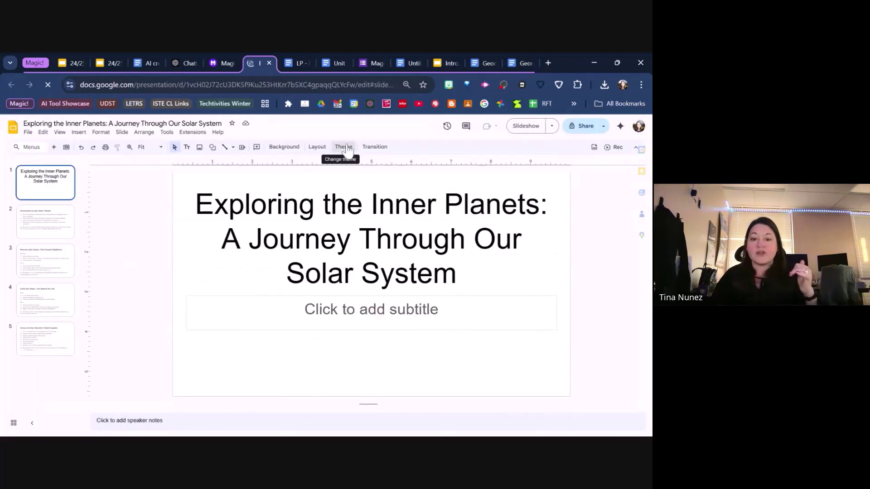
- Apply the Focus theme, then check the Introduction and Mercury and Venus slides
click(344, 147)
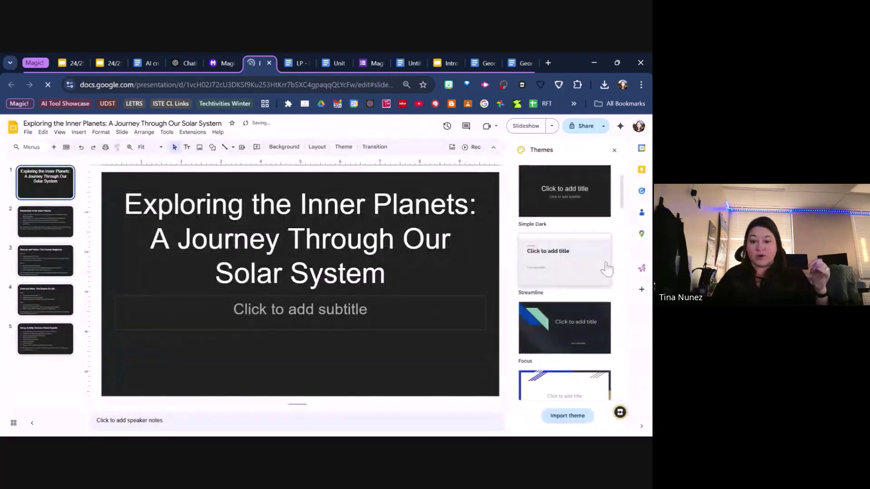
click(563, 334)
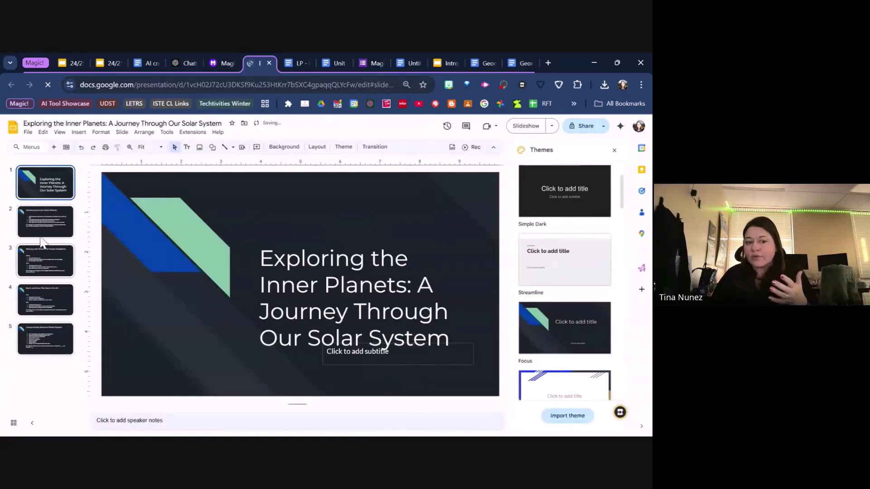
click(44, 237)
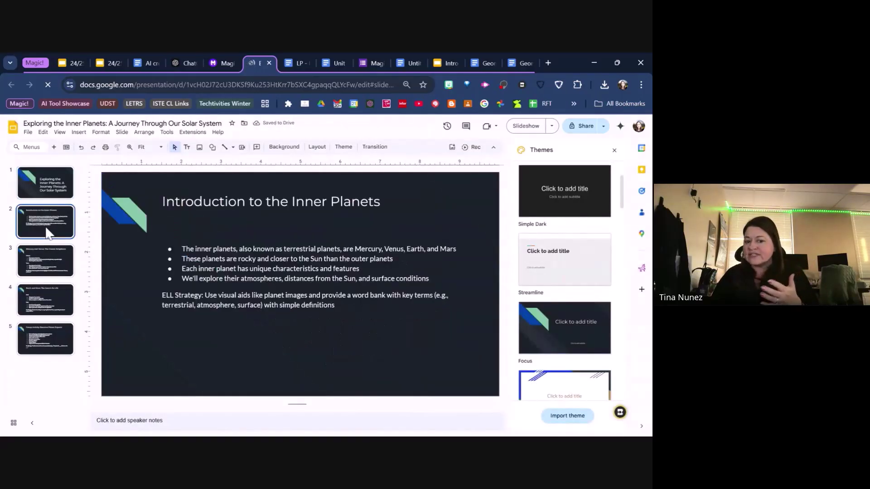
click(37, 257)
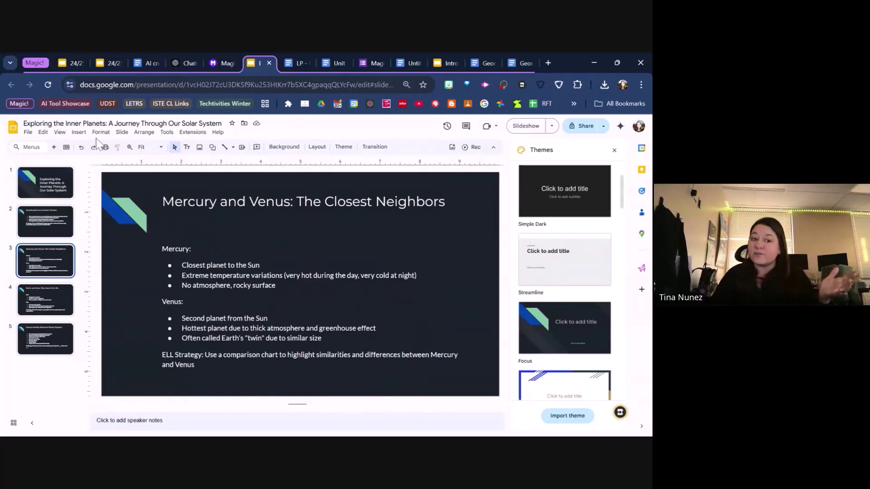
- Insert the first web result for 'mercury' and shrink it beside the slide title
click(79, 132)
mouse_move(89, 146)
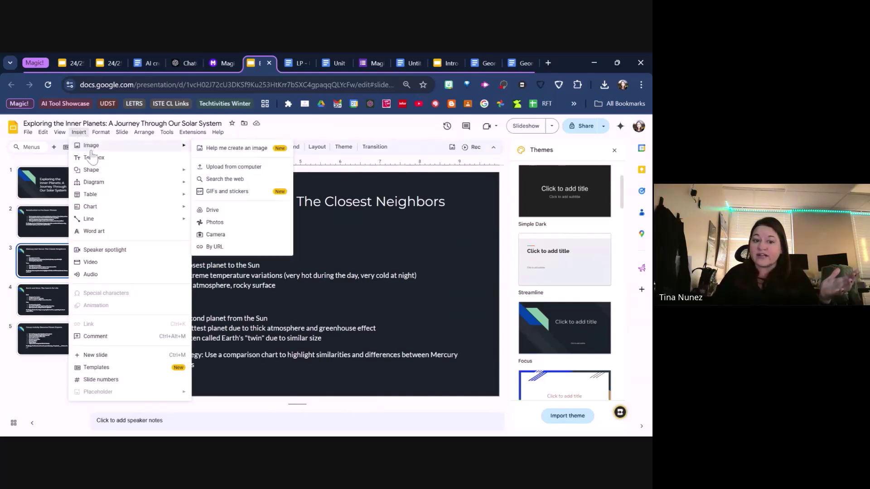
click(227, 179)
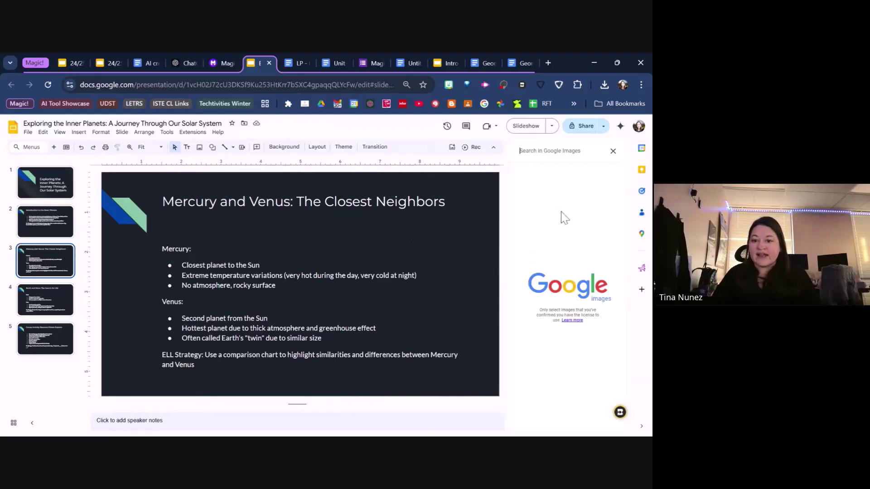
text(mercury)
key(Return)
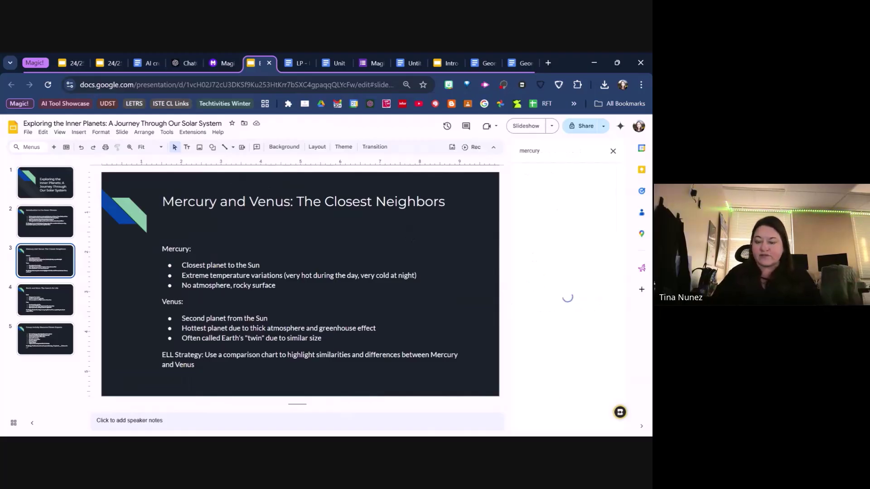
click(542, 208)
click(606, 416)
drag(397, 385, 442, 238)
click(615, 150)
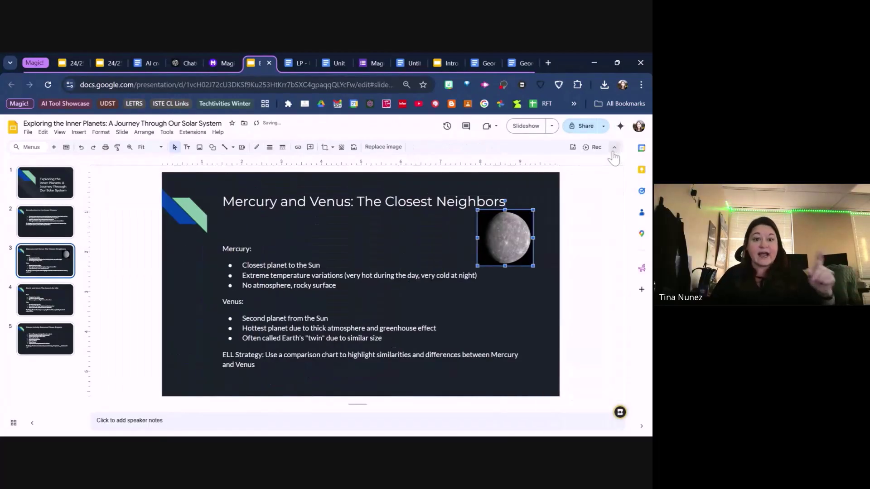
- Go from the presentation generator back to the full Magic Tools list
click(223, 63)
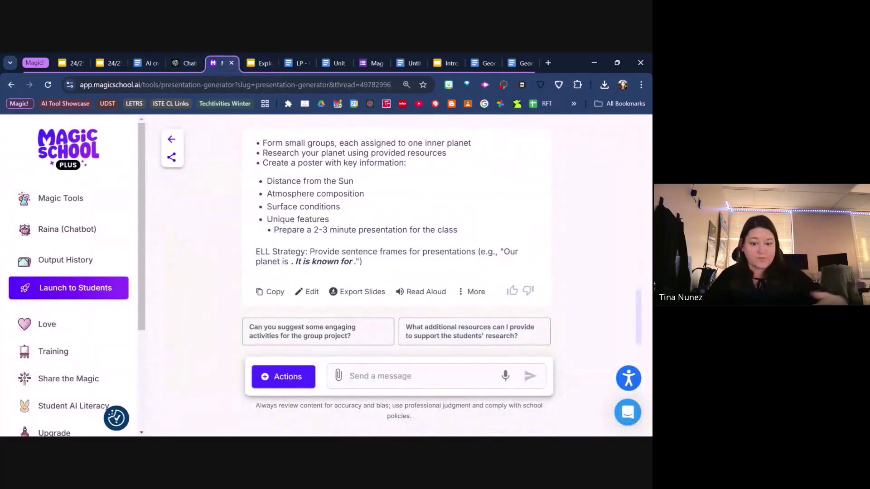
scroll(272, 272, up, 15)
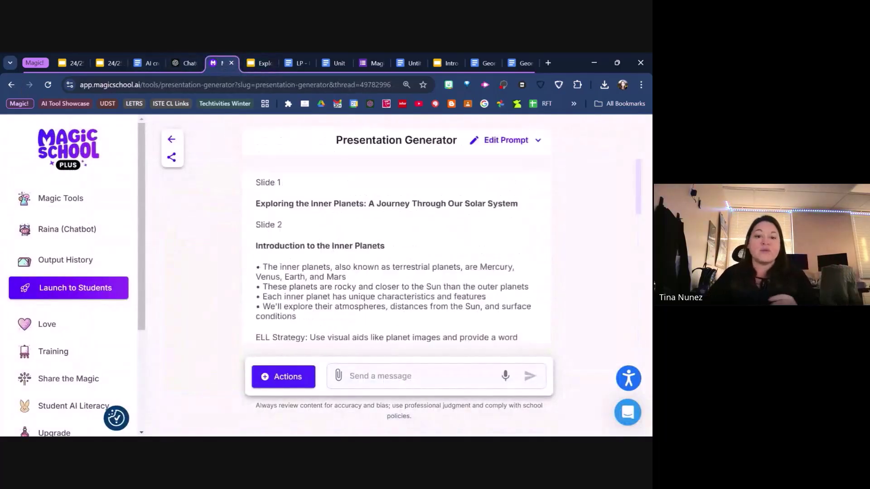
click(171, 139)
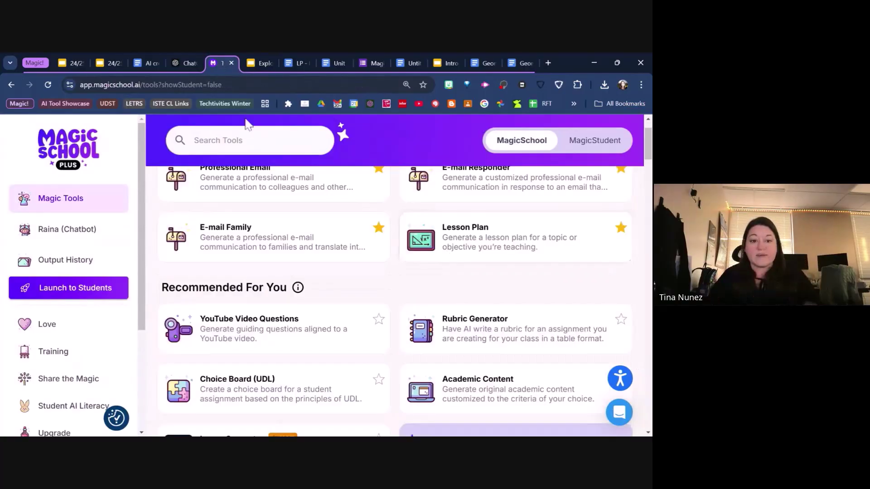
- Search tools for worksheet, group, UDL, project, rubric, and finally 'asse'
text(sel)
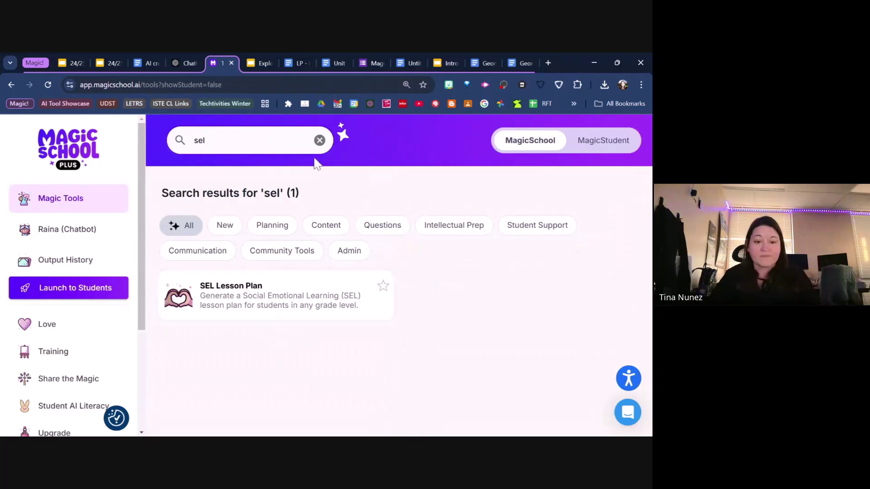
key(ctrl+a)
text(worksheet)
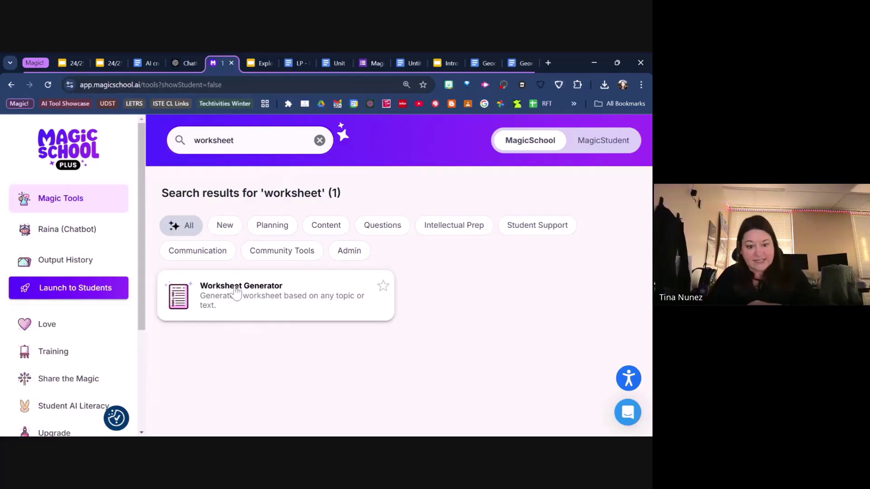
double_click(214, 140)
text(group)
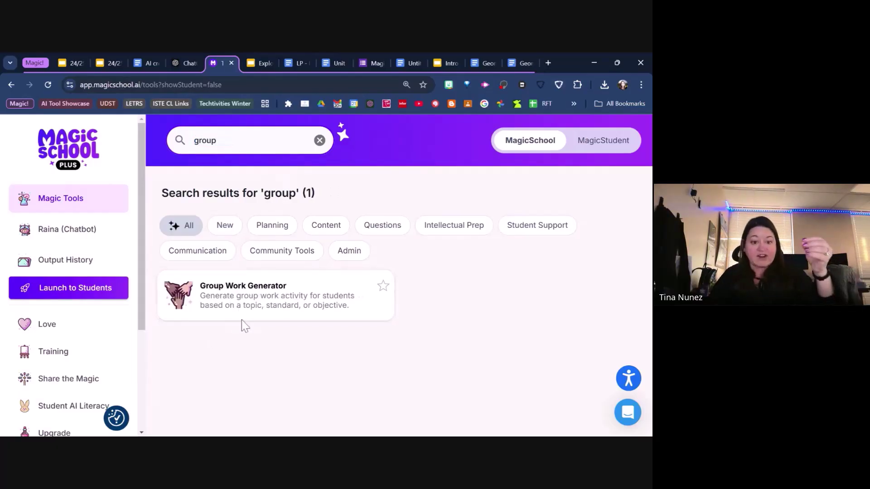
key(ctrl+a)
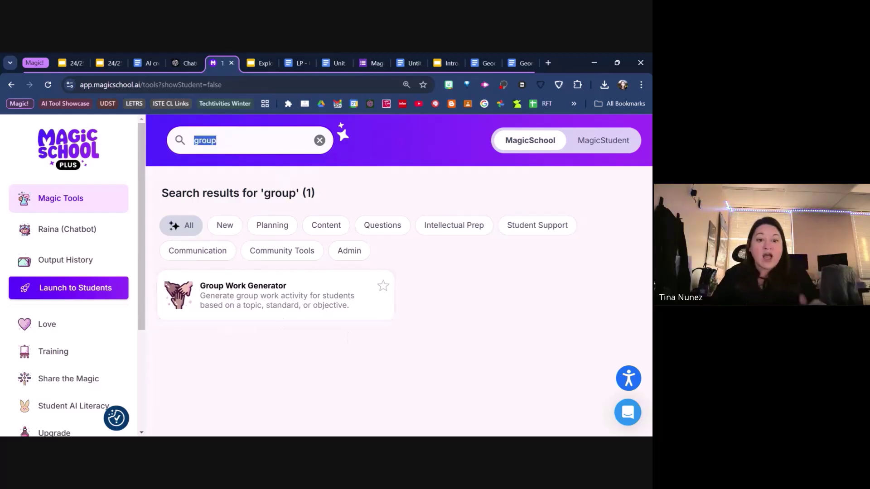
text(udl)
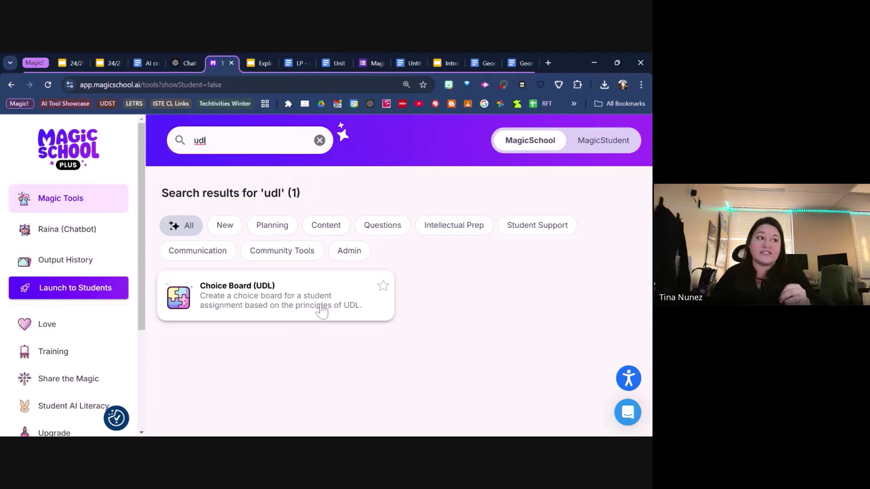
key(ctrl+a)
key(BackSpace)
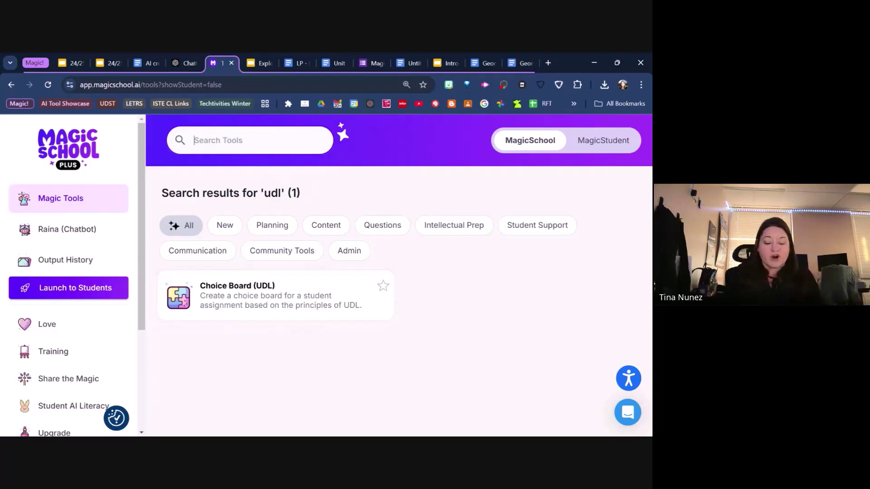
text(project)
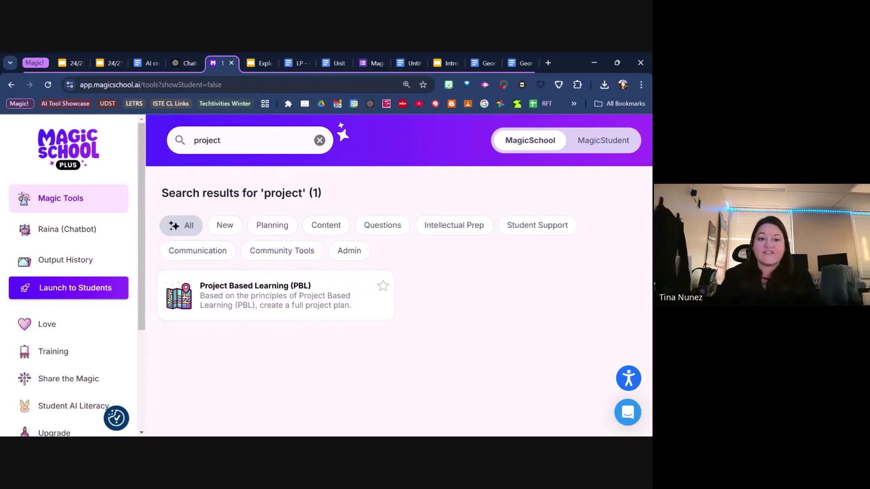
key(ctrl+a)
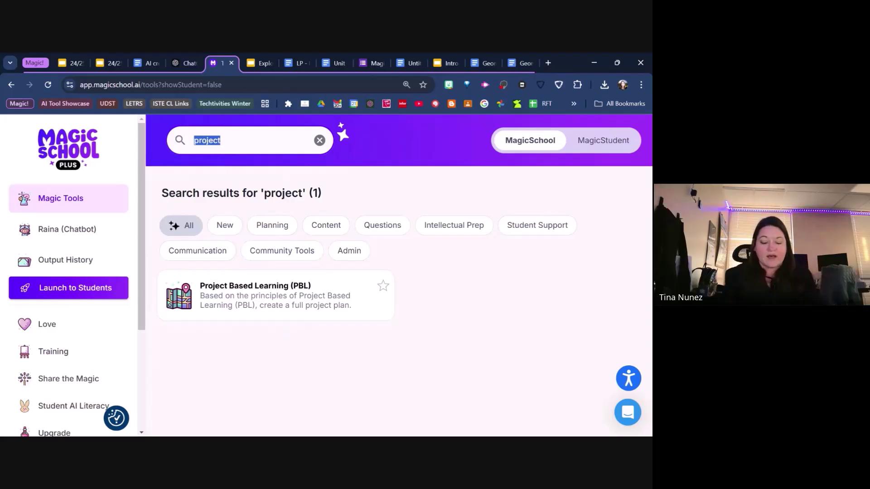
text(ru)
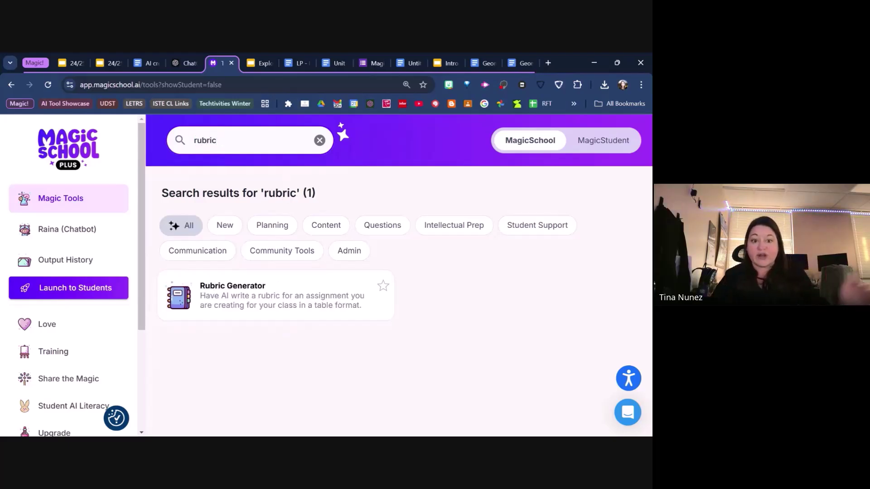
text(bric)
key(shift+Left)
key(shift+Left)
key(shift+Left)
key(shift+Left)
key(shift+Left)
key(shift+Left)
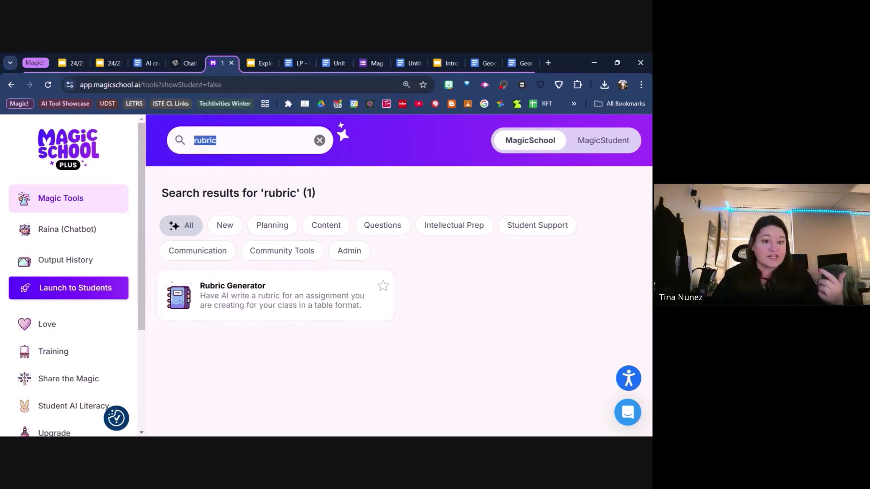
text(asse)
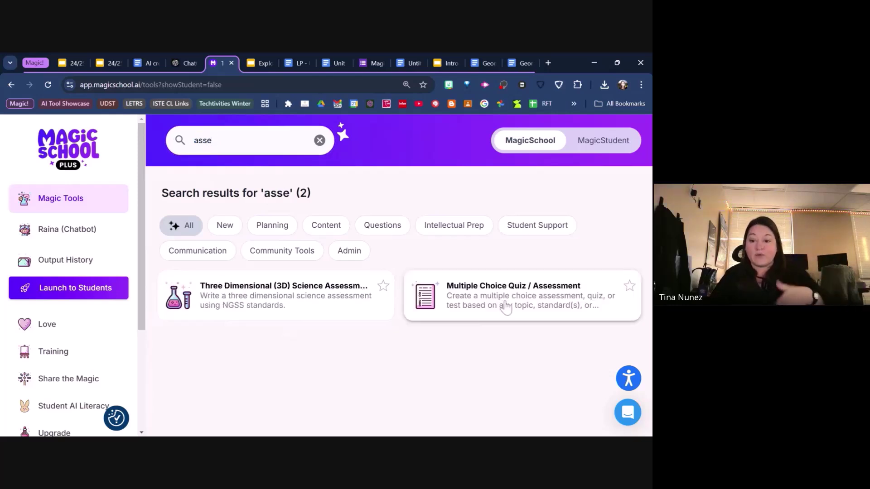
- Open the Multiple Choice Quiz / Assessment tool and set it to 10 questions
click(502, 306)
scroll(407, 303, up, 2)
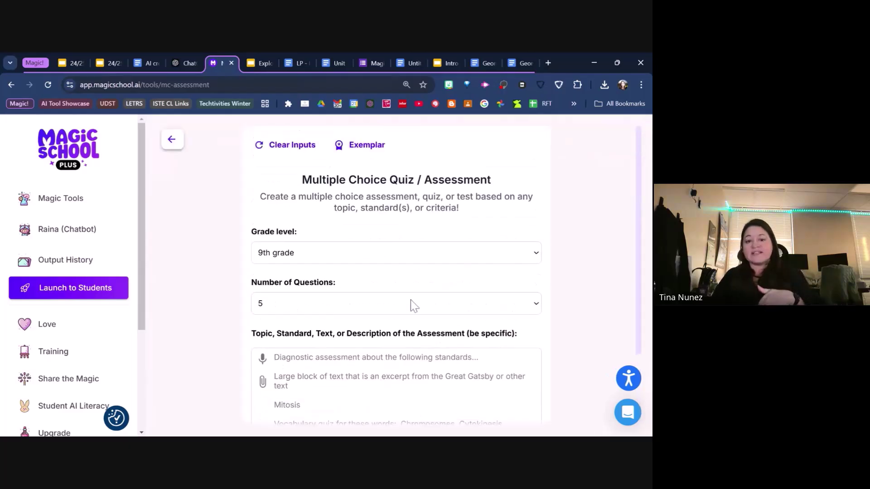
scroll(428, 273, down, 2)
scroll(429, 273, down, 1)
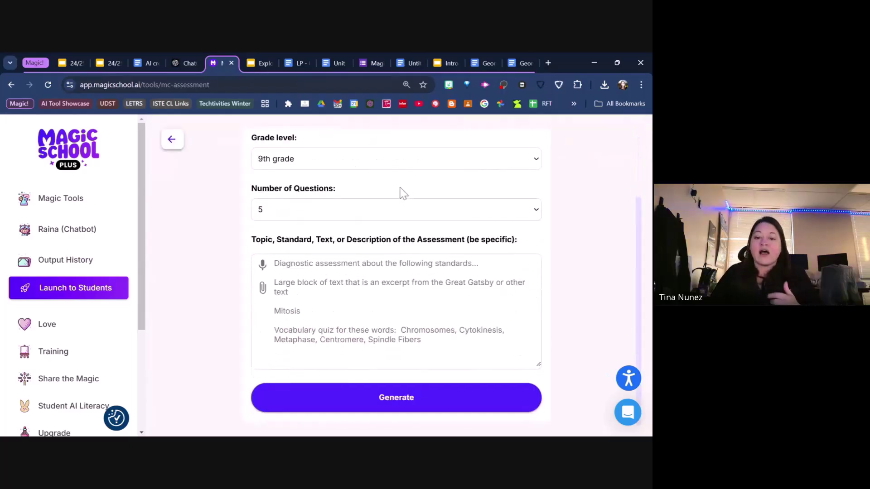
click(402, 212)
click(381, 228)
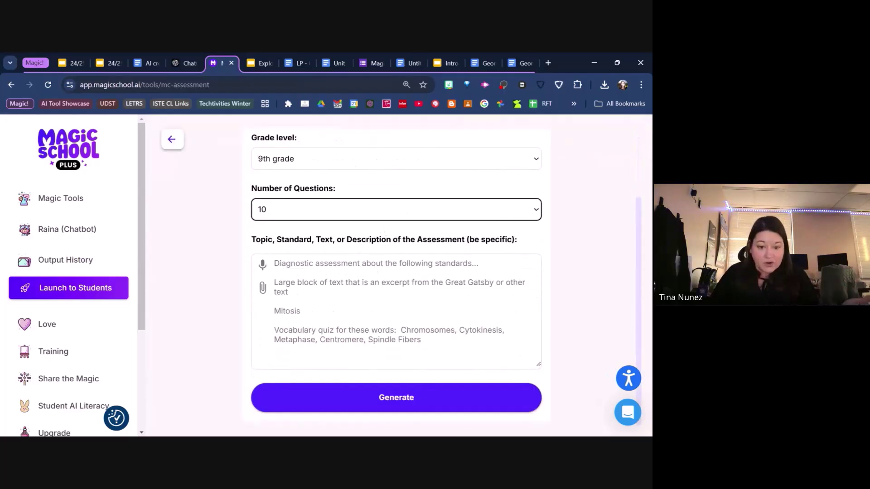
- Request a Google Forms inner-planets quiz based on the presentation in the Topic box
click(263, 289)
click(294, 299)
text(I want)
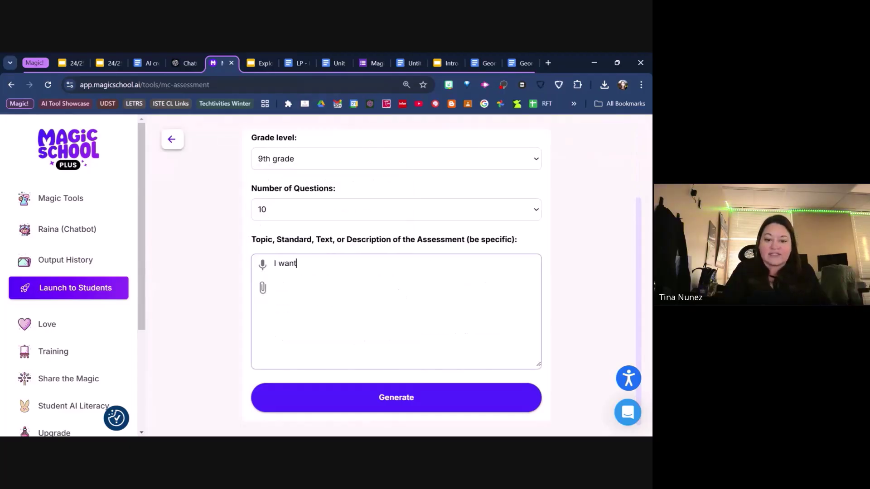
text( a google forms quiz that)
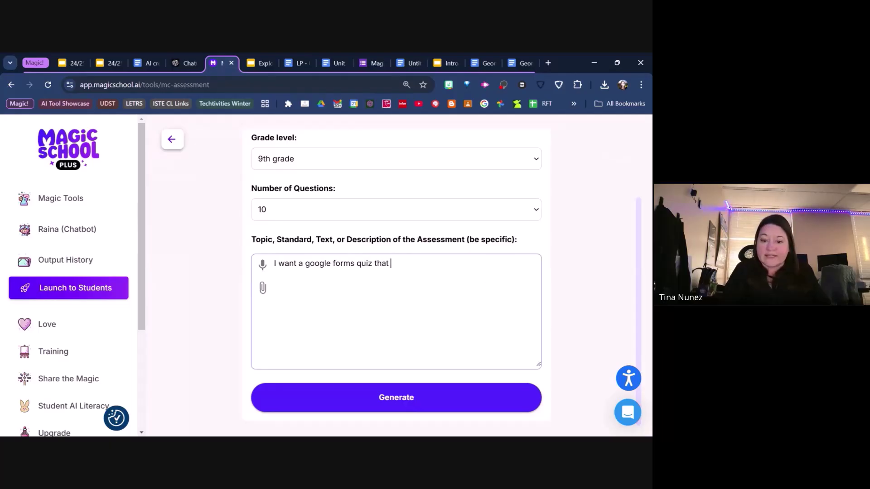
text( is based on the inner planets using the info)
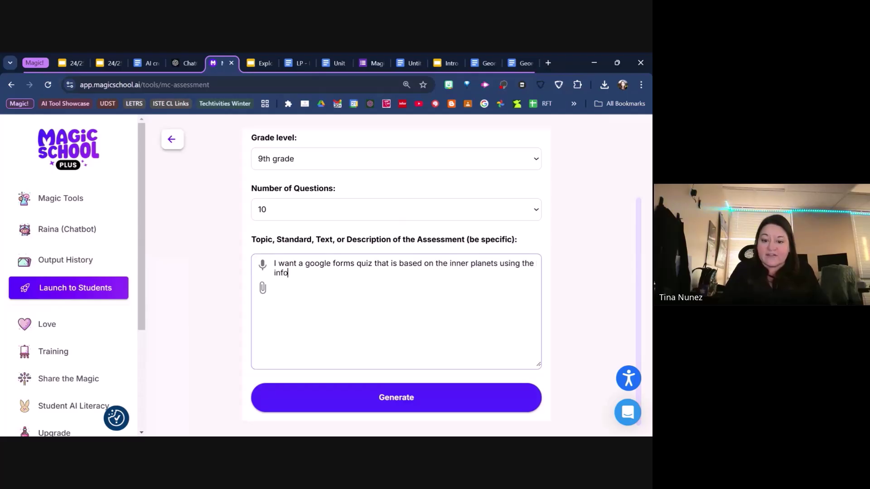
text(rmation from this lesson plan)
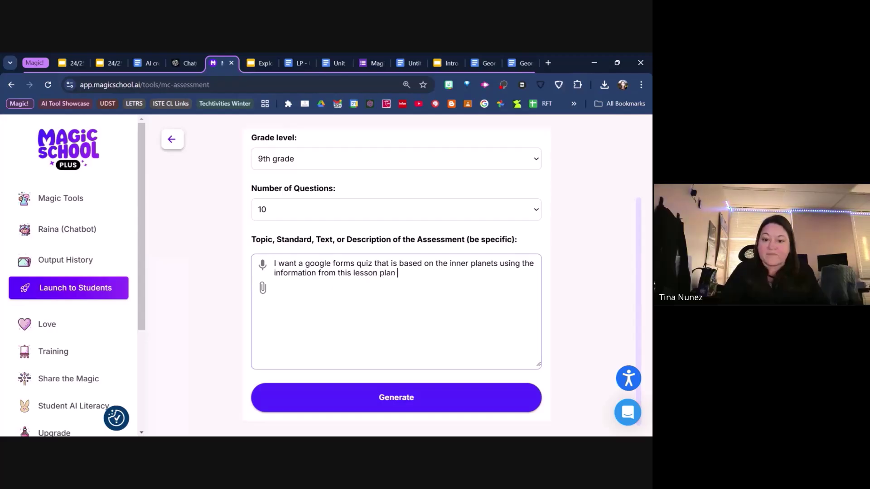
key(BackSpace)
key(BackSpace)
key(BackSpace)
key(BackSpace)
key(BackSpace)
key(BackSpace)
key(BackSpace)
key(BackSpace)
key(BackSpace)
key(BackSpace)
key(BackSpace)
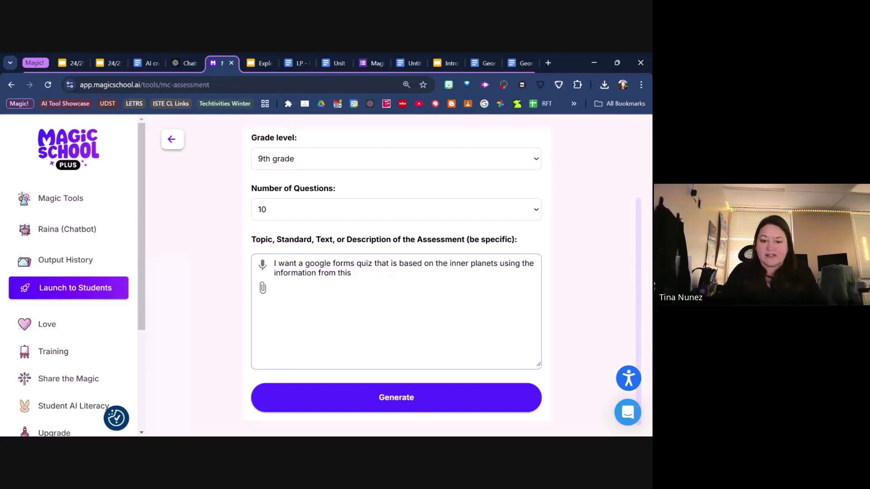
text(presentation)
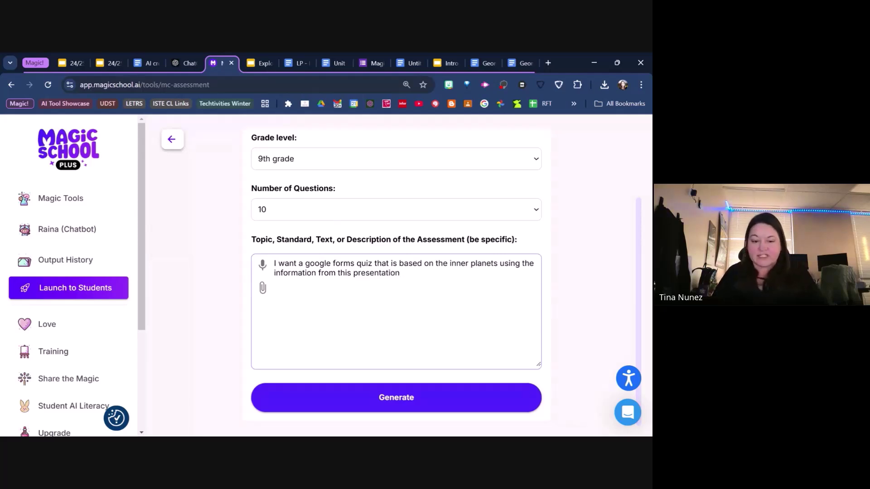
- Attach the Exploring the Inner Planets slides from Google Drive
click(263, 289)
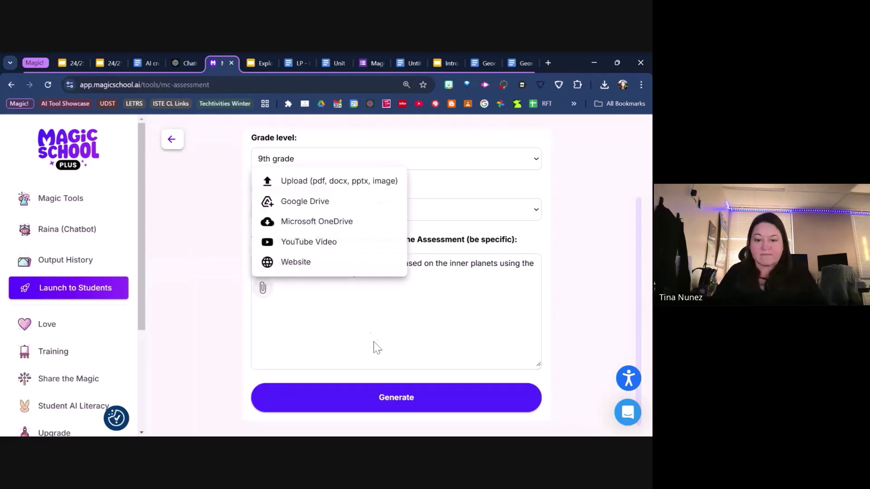
click(303, 202)
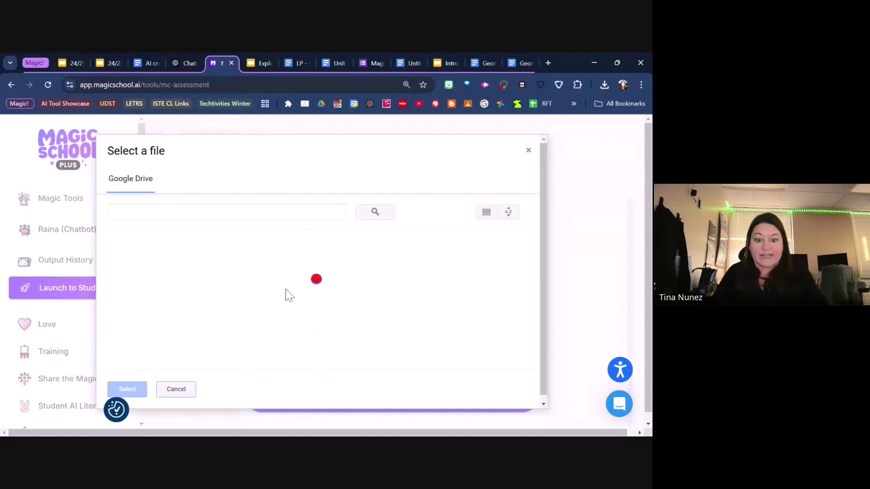
click(115, 338)
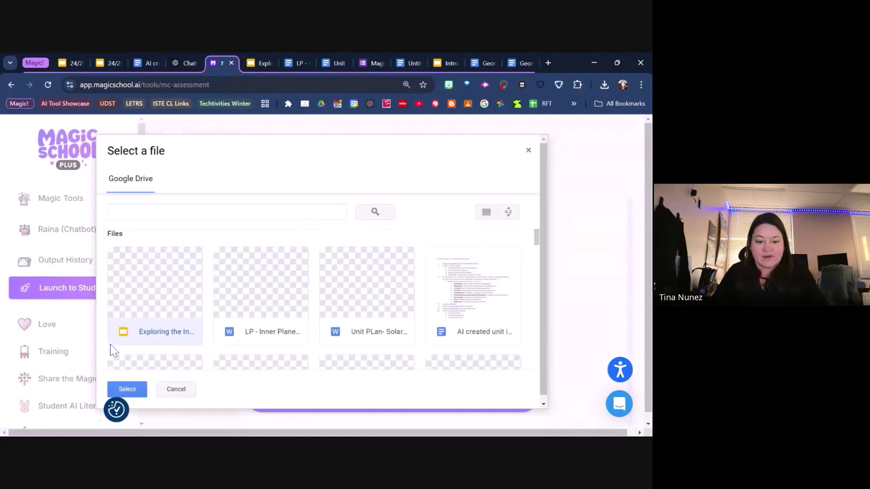
click(128, 389)
scroll(549, 293, down, 2)
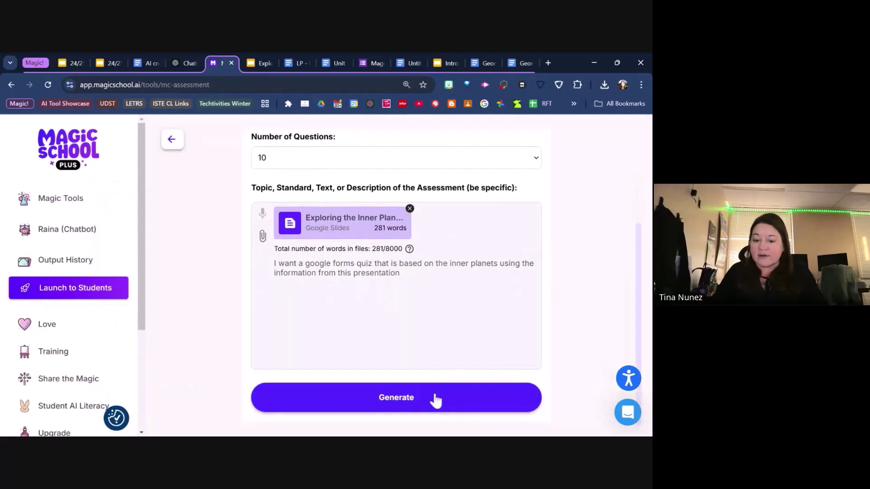
- Generate the 10-question inner-planets quiz and export it to Google Forms
click(435, 400)
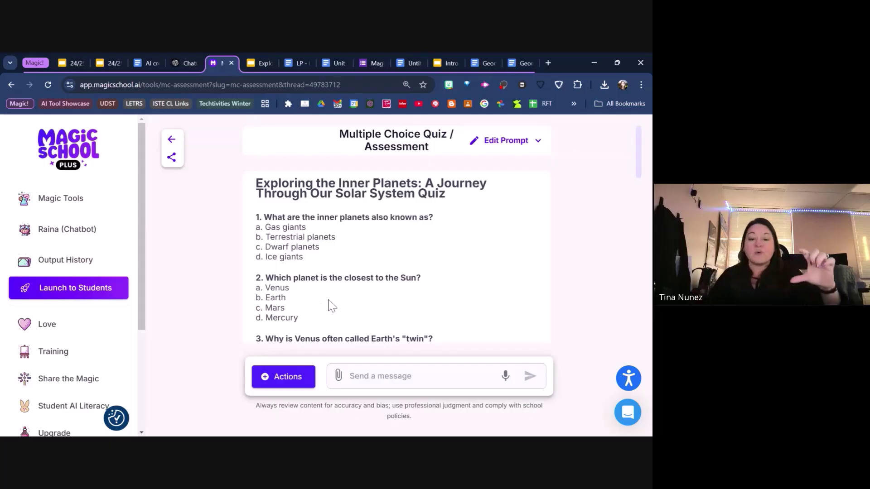
scroll(409, 236, down, 15)
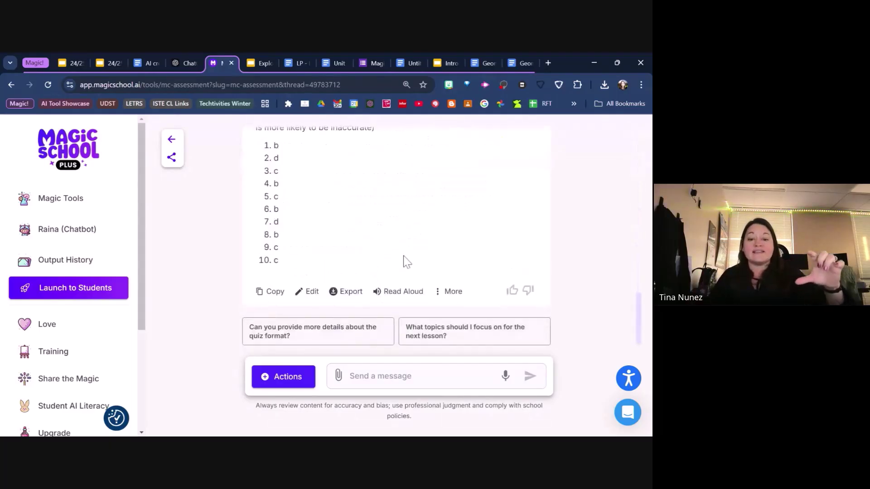
click(345, 294)
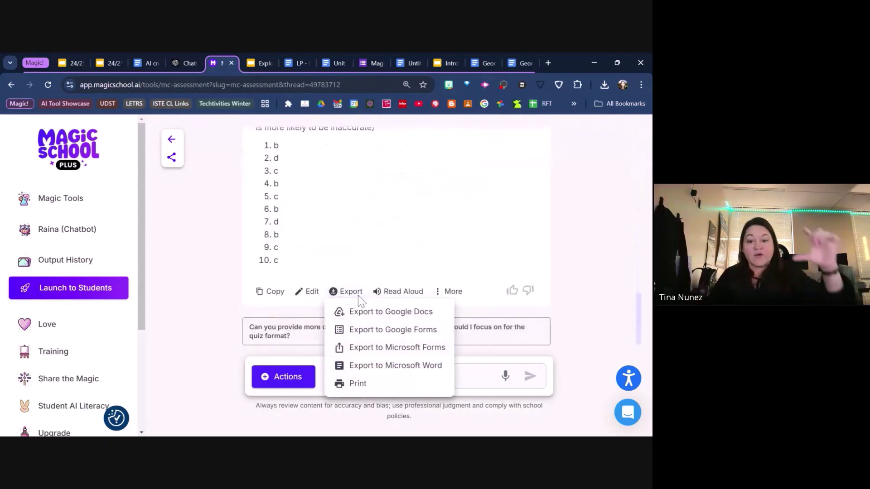
click(380, 333)
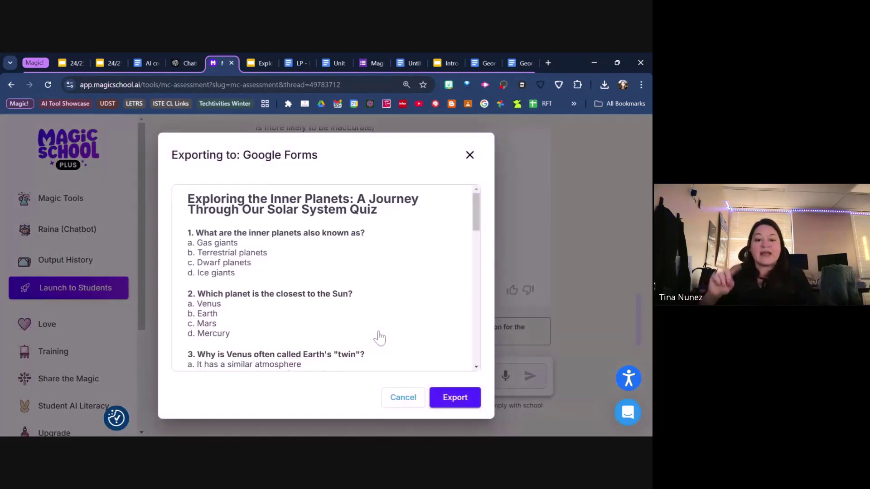
click(464, 402)
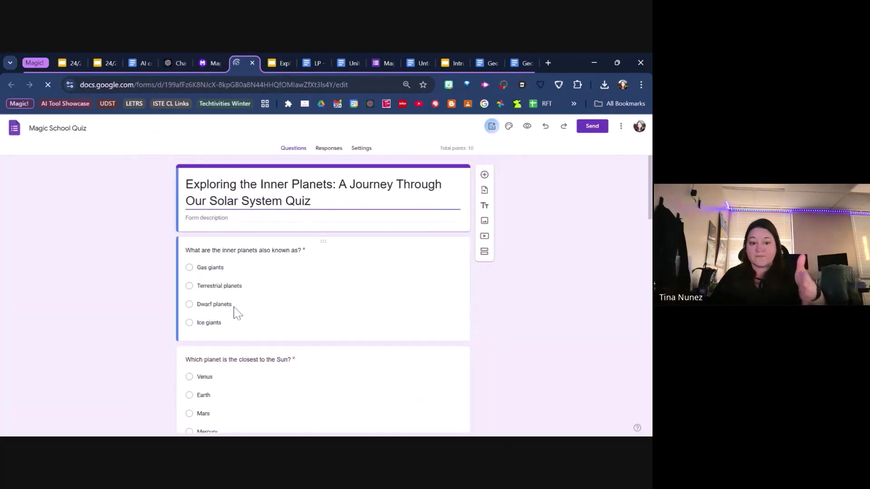
- Confirm question 1's answer key is Terrestrial planets, then go back to the Magic School quiz
click(305, 307)
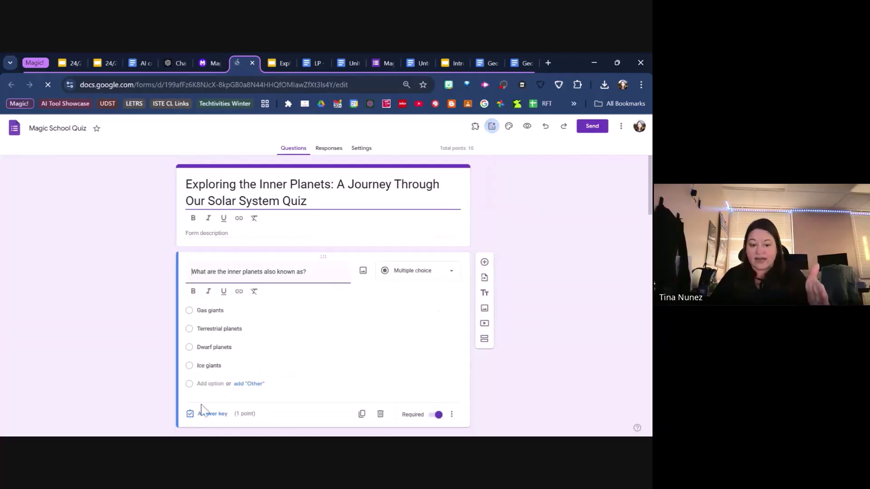
click(209, 413)
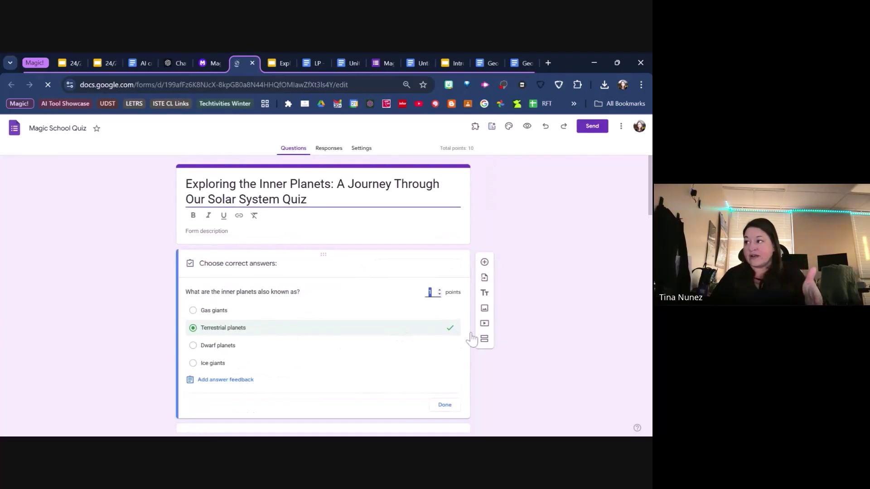
click(209, 64)
- Go back from the quiz output to the 'asse' tool search results
scroll(378, 191, up, 10)
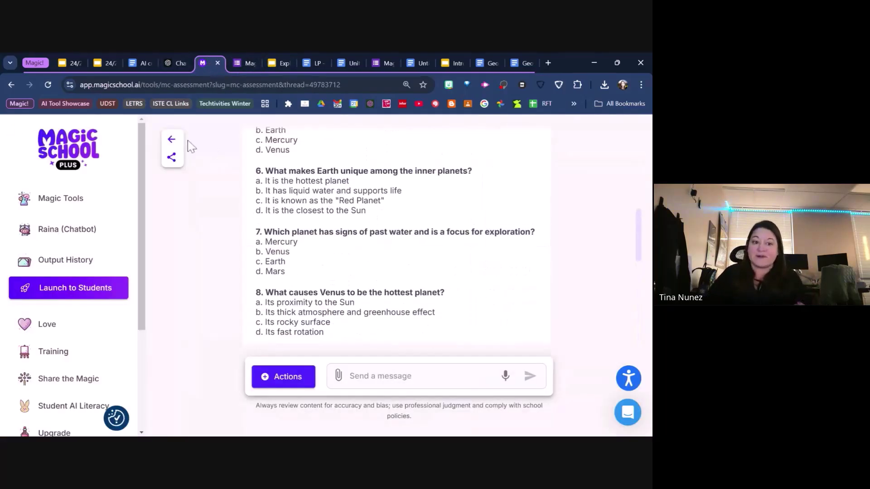
key(alt+Left)
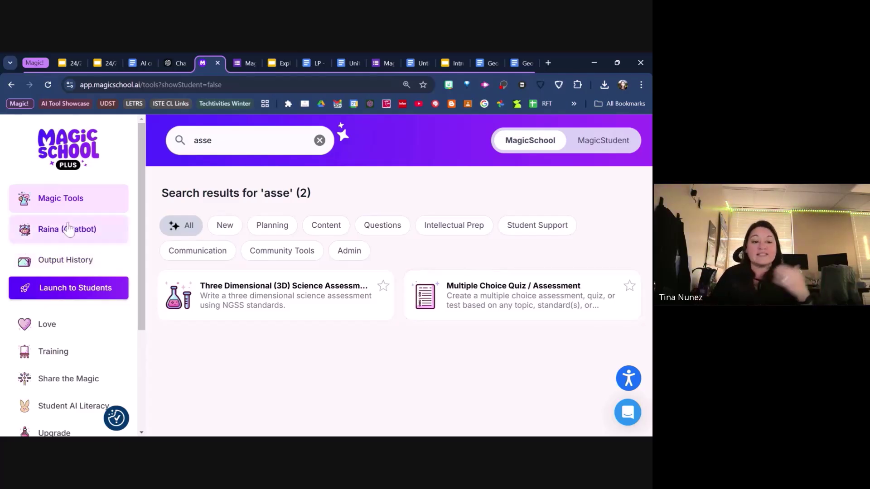
- Clear the 'asse' search and browse the full All Tools list, then switch to the 'Thank You For Joining!' slides
click(319, 140)
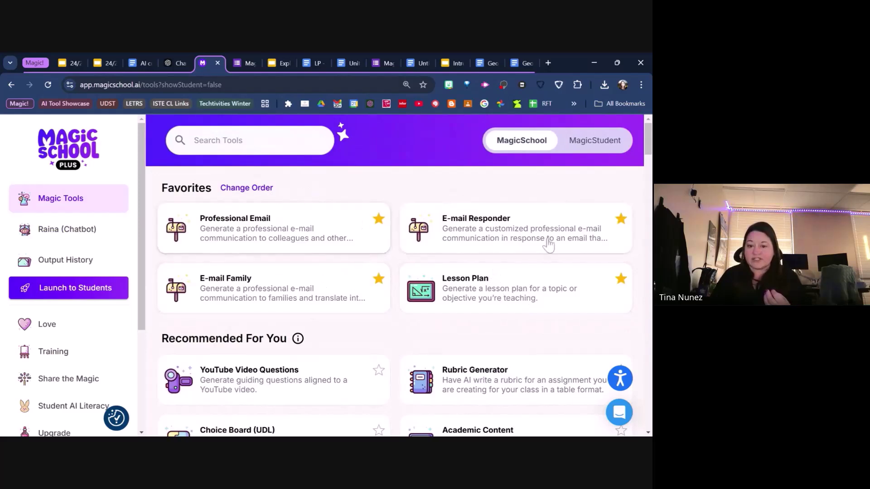
scroll(564, 323, down, 2)
scroll(560, 323, down, 4)
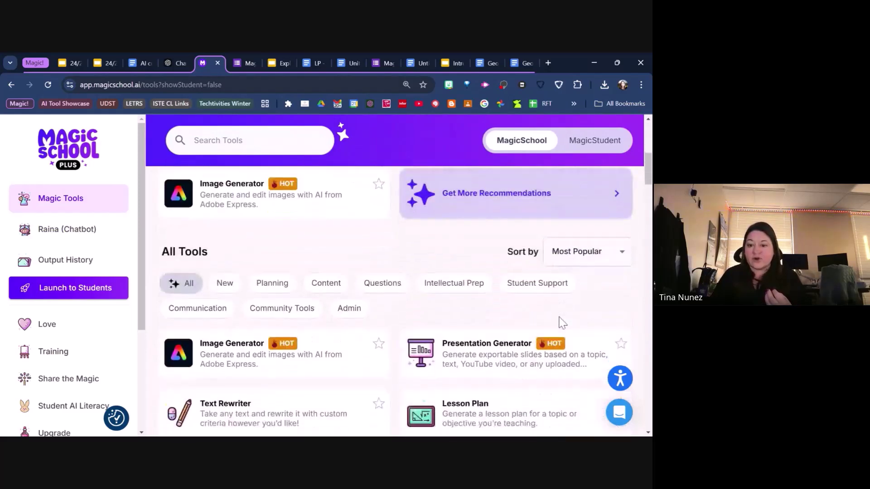
scroll(561, 322, down, 7)
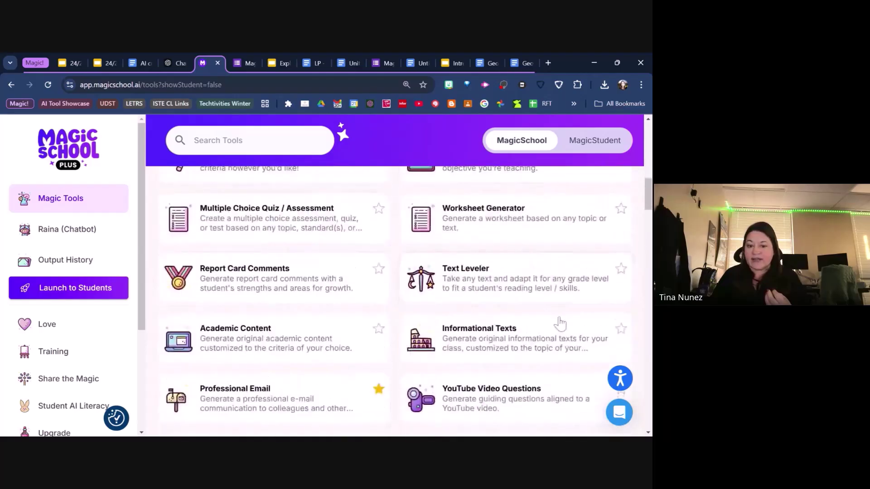
scroll(560, 322, down, 6)
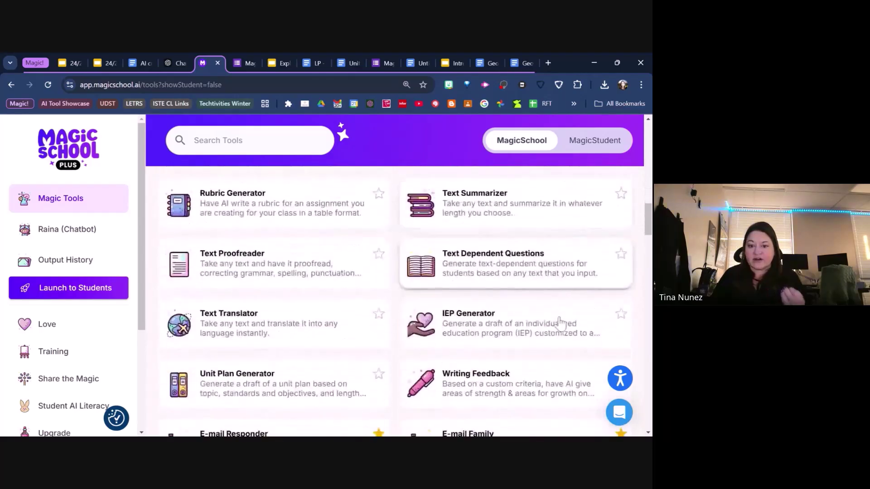
scroll(560, 323, down, 6)
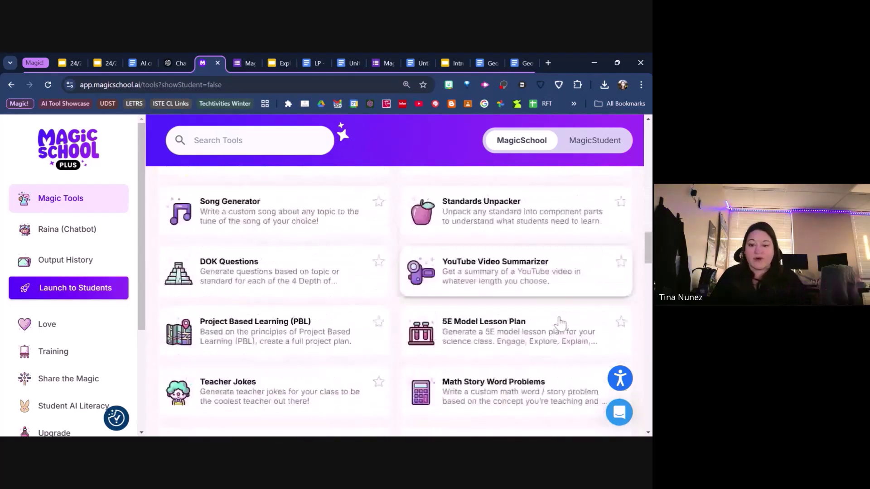
scroll(560, 323, down, 6)
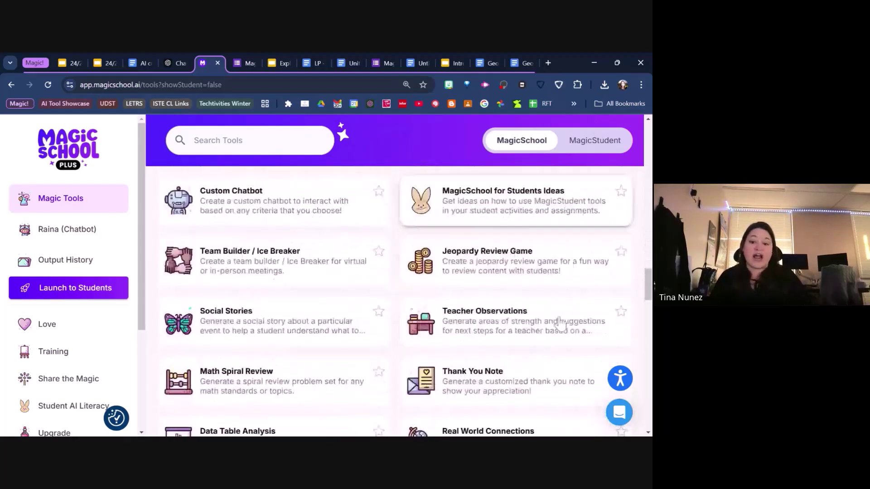
scroll(560, 323, down, 6)
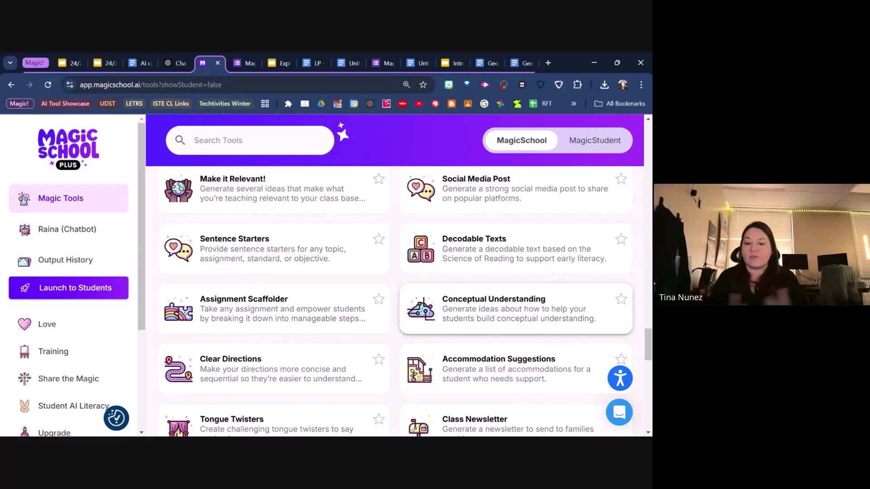
key(ctrl+1)
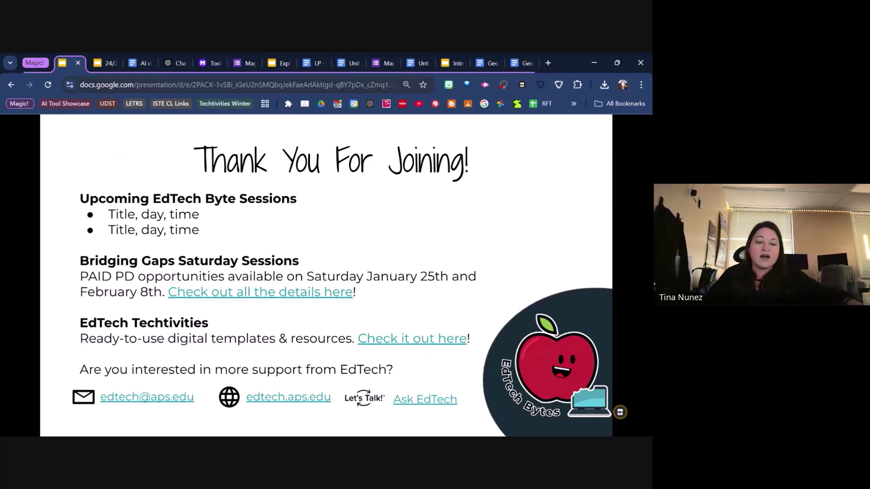
click(127, 85)
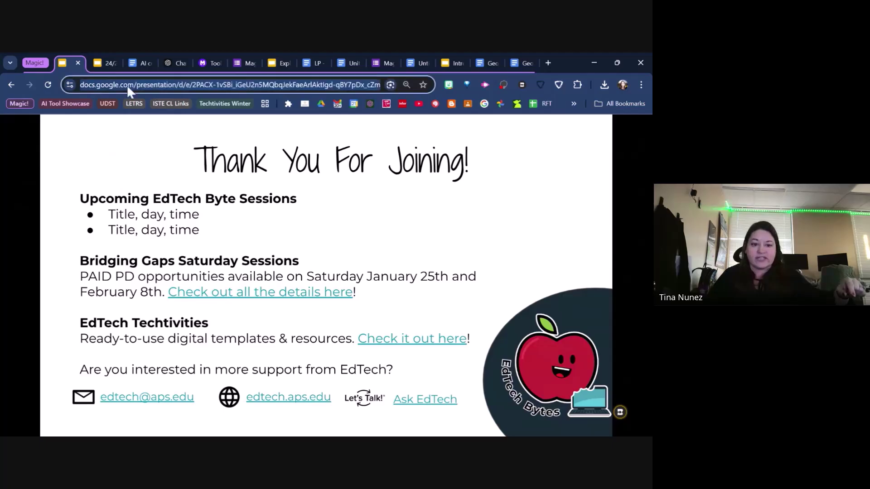